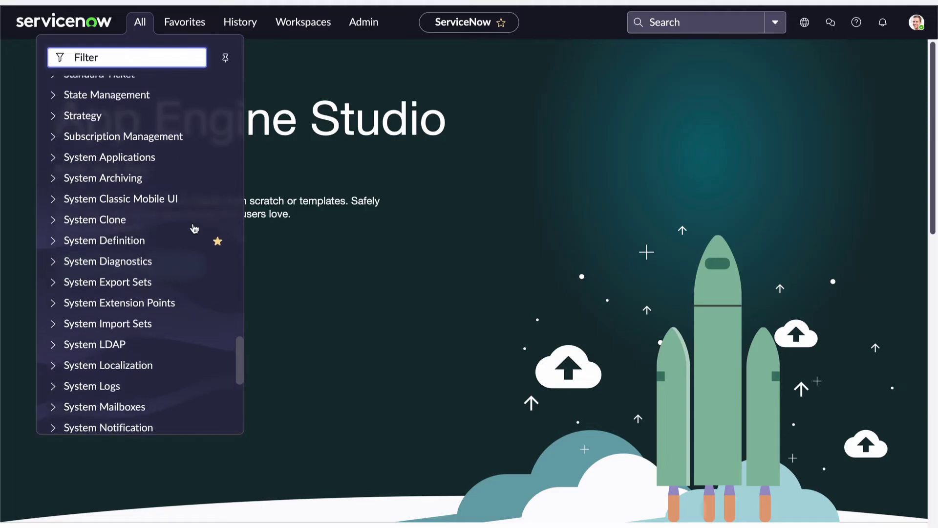
Step: Open System Definition > Tables from the All menu to list every table
click(55, 250)
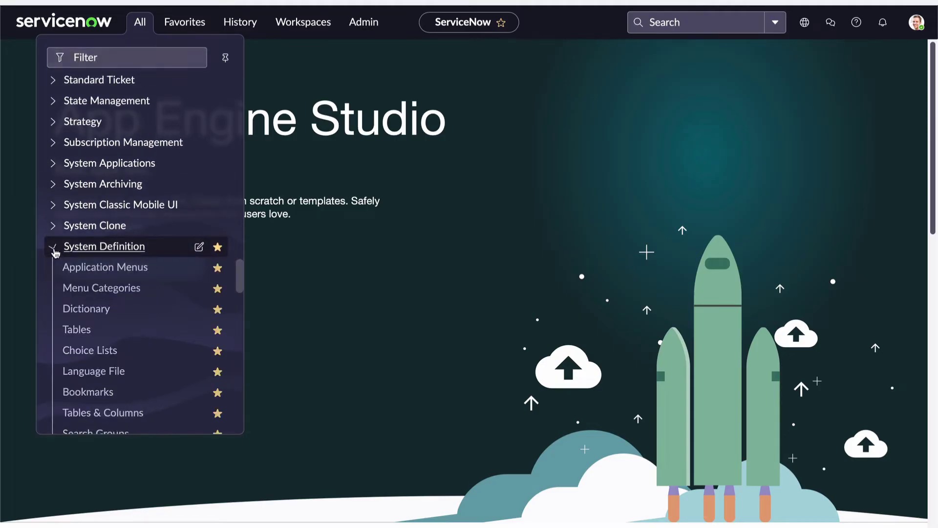
scroll(141, 311, down, 2)
scroll(142, 311, down, 4)
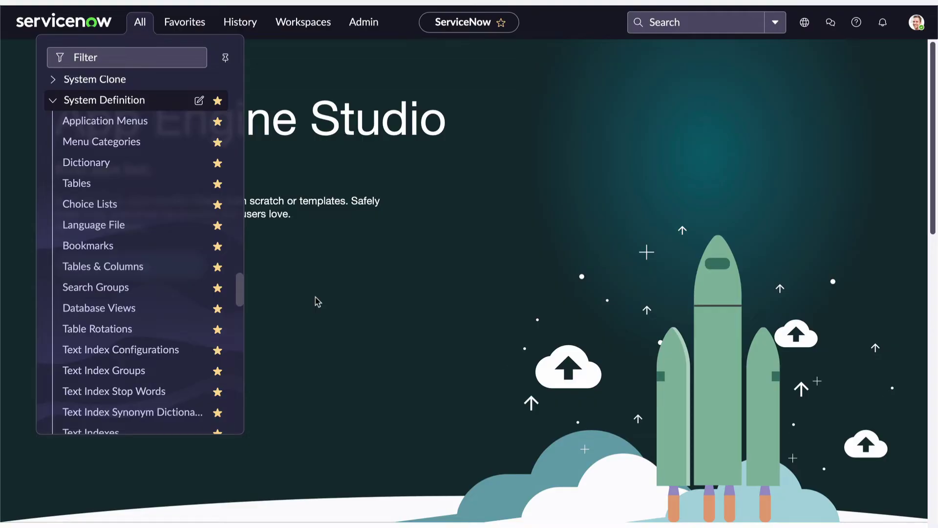
click(79, 187)
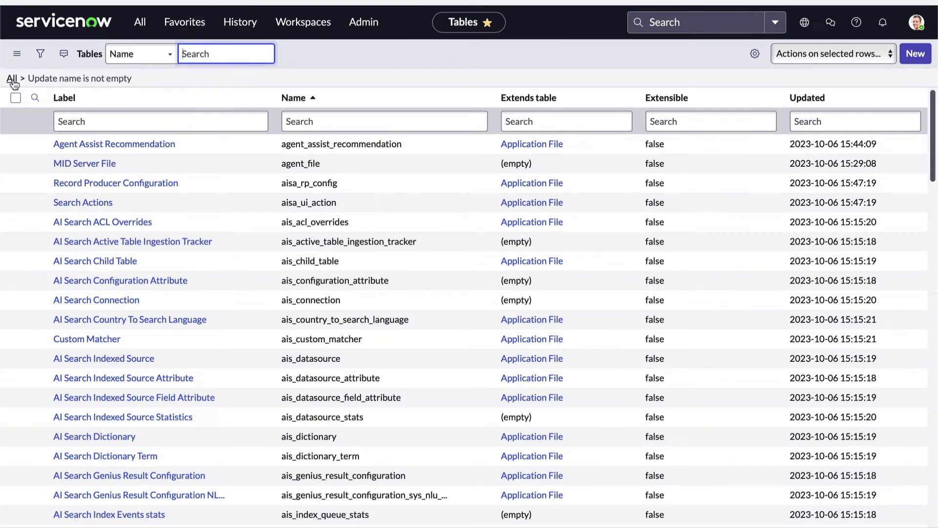
Step: Remove the default update-name filter and browse the full Tables list
click(12, 79)
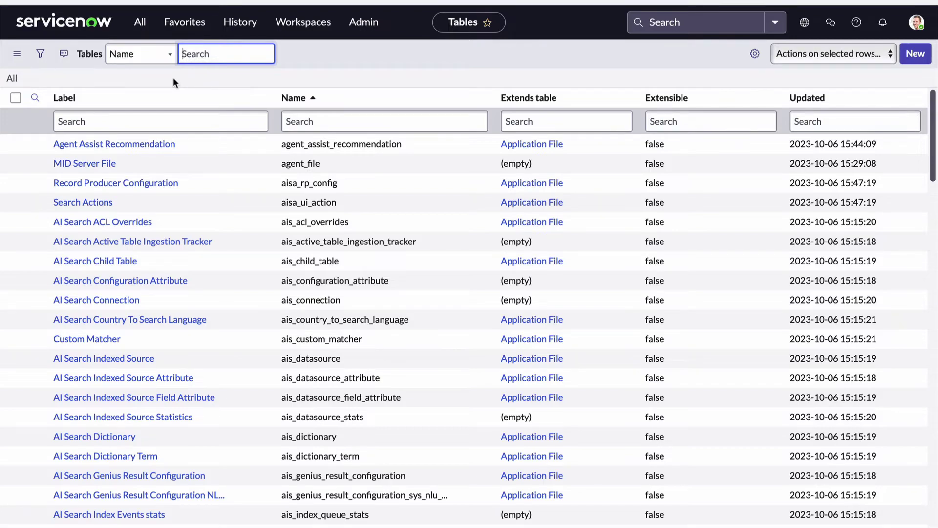
scroll(321, 306, down, 1)
scroll(321, 308, down, 5)
scroll(321, 307, down, 6)
scroll(321, 307, down, 3)
scroll(320, 307, down, 5)
scroll(321, 307, down, 2)
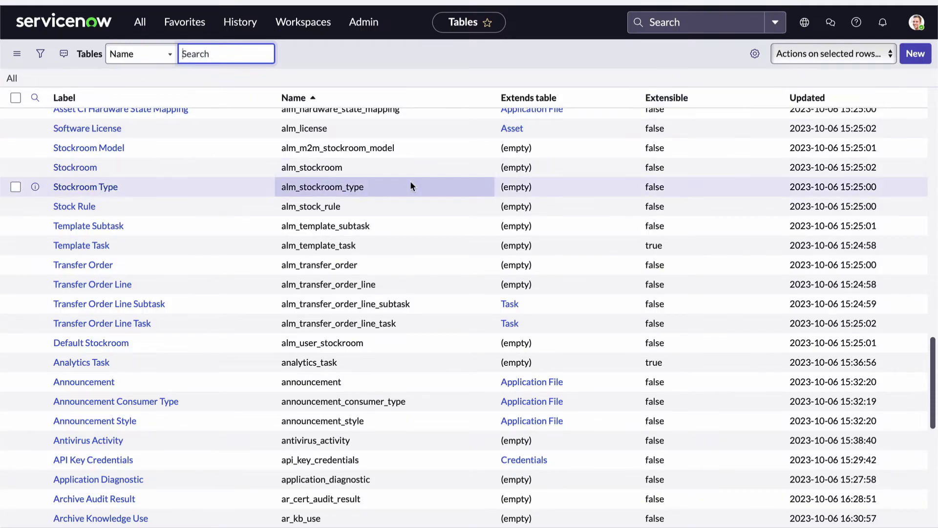
scroll(410, 181, up, 15)
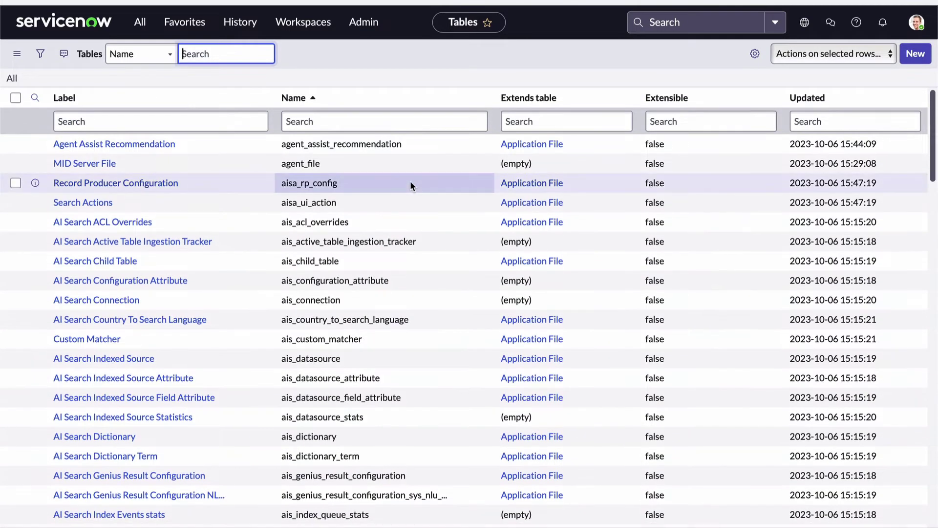
Step: Filter the Tables list by Name to =sys_user
click(310, 122)
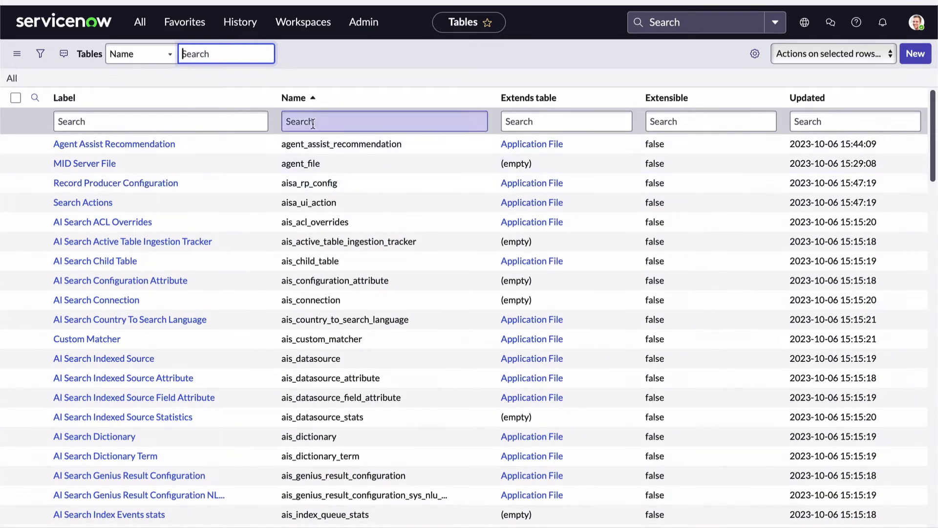
text(=sys_user)
key(Return)
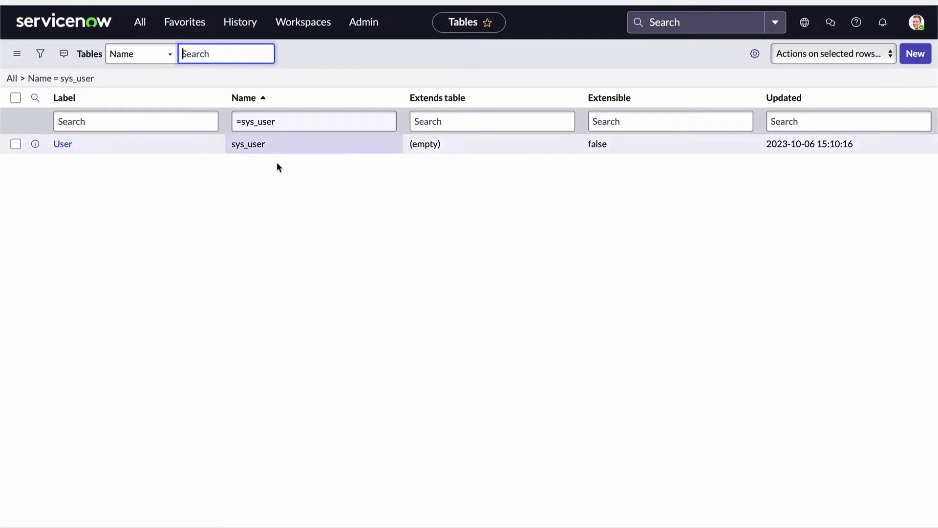
Step: Open the User table record and scroll through its 63 columns
click(63, 145)
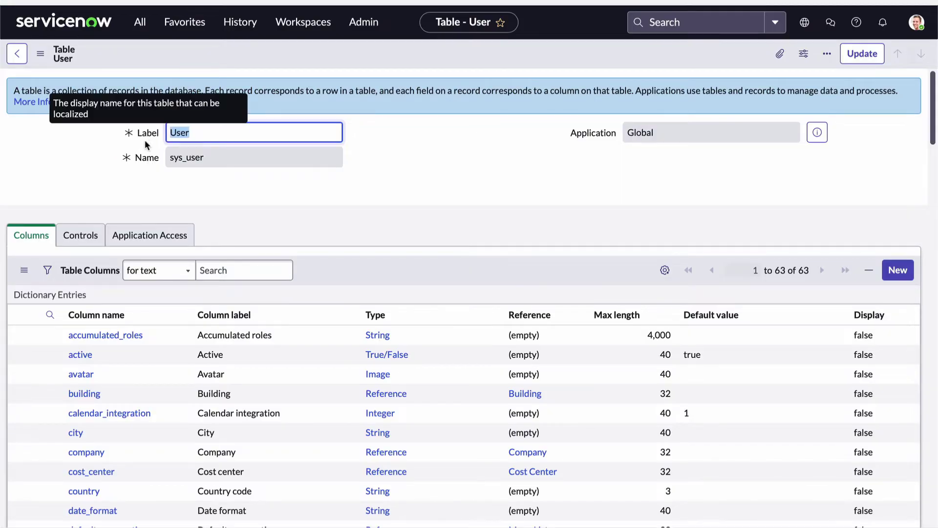
scroll(343, 253, down, 3)
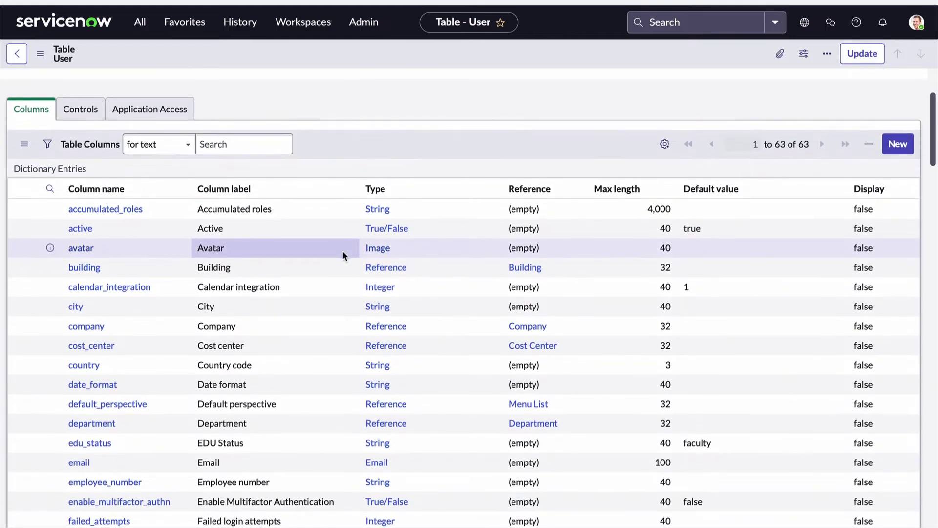
scroll(352, 376, down, 1)
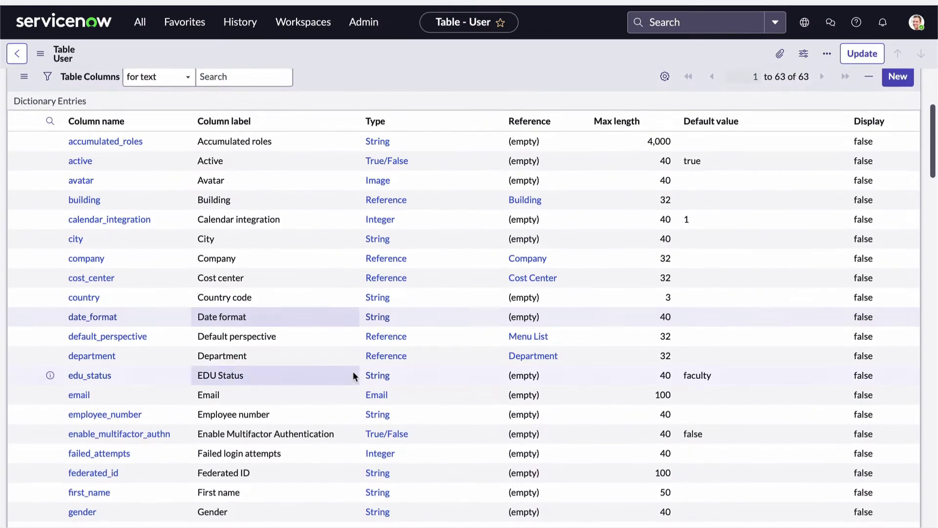
scroll(353, 374, down, 4)
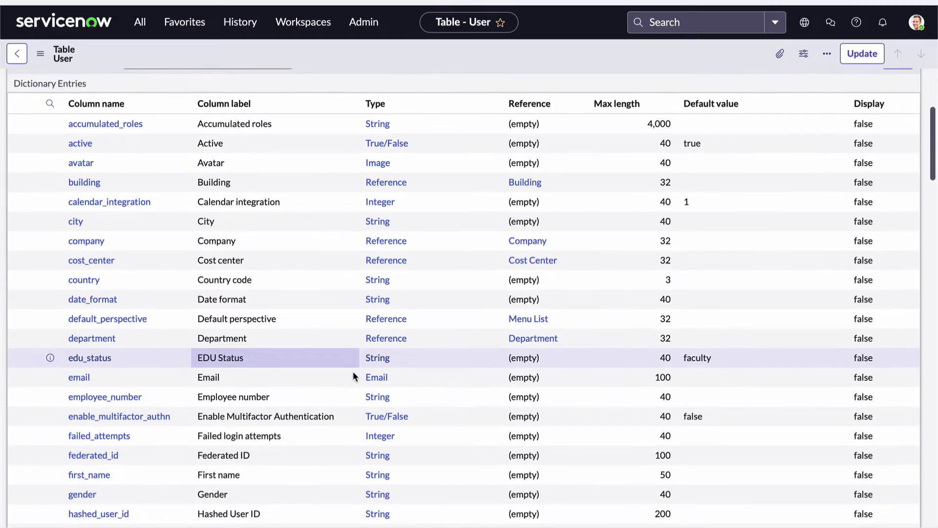
scroll(353, 374, down, 3)
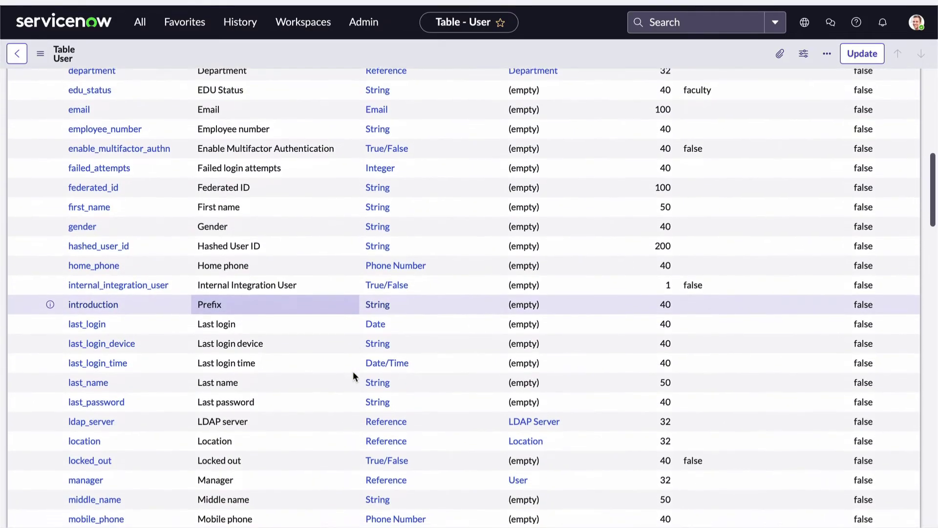
scroll(353, 371, down, 2)
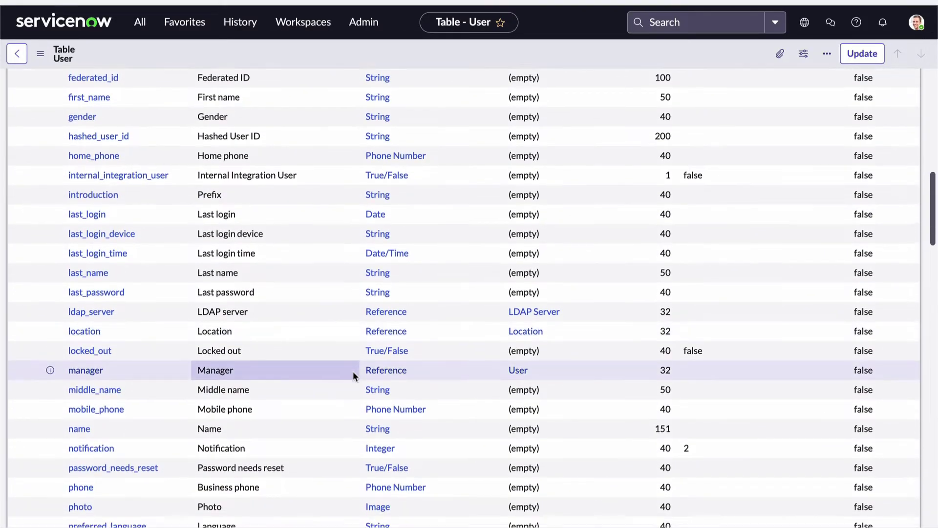
scroll(353, 371, down, 3)
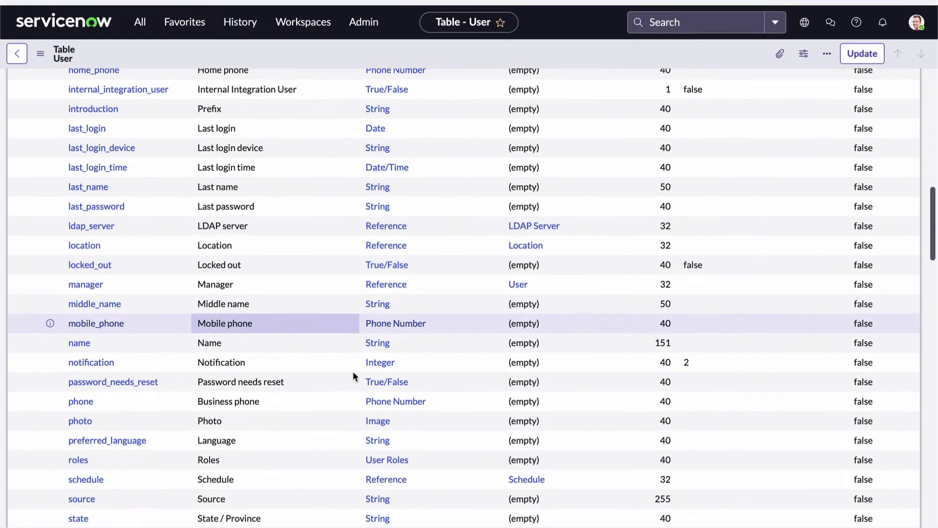
scroll(354, 375, up, 11)
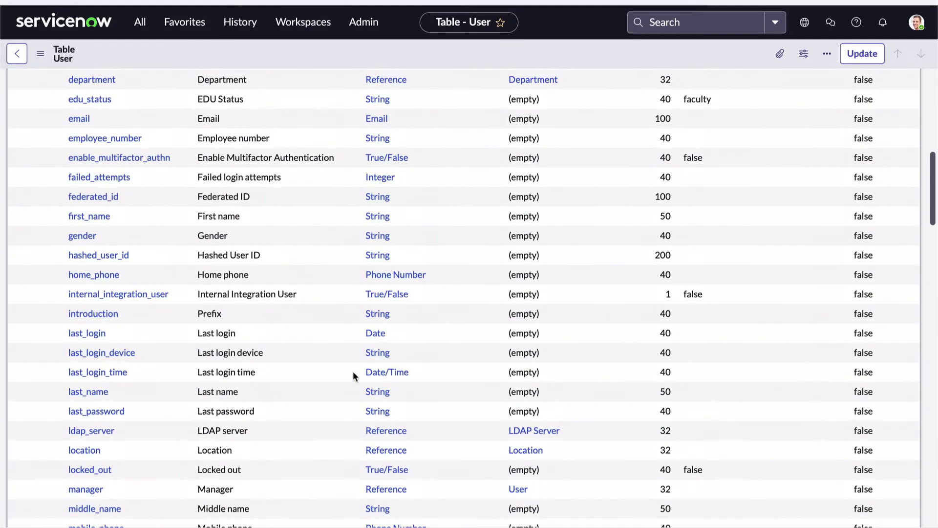
scroll(353, 370, up, 2)
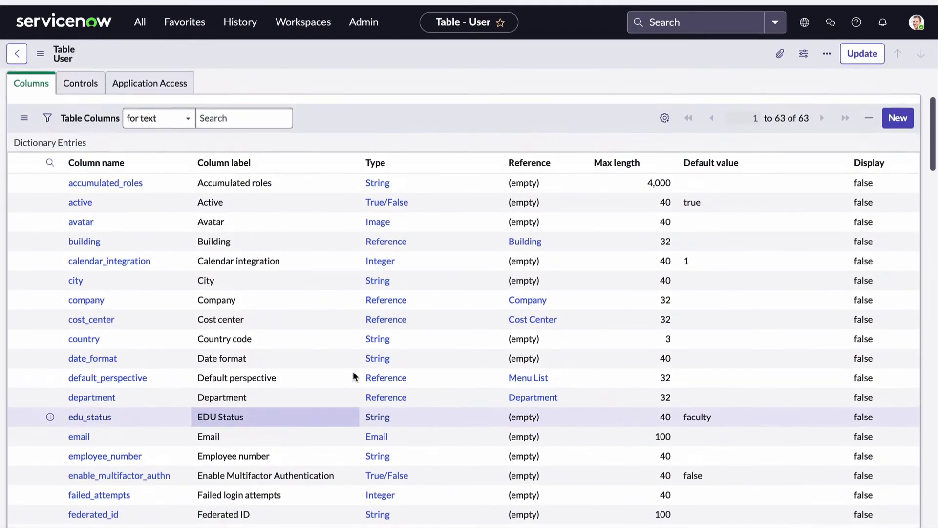
Step: Narrow the User table's columns to the label 'email'
click(50, 164)
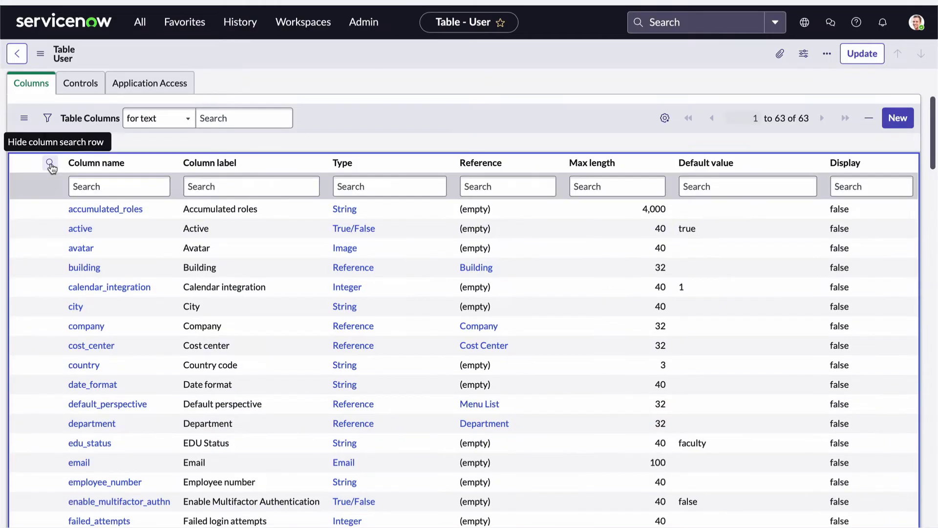
click(200, 189)
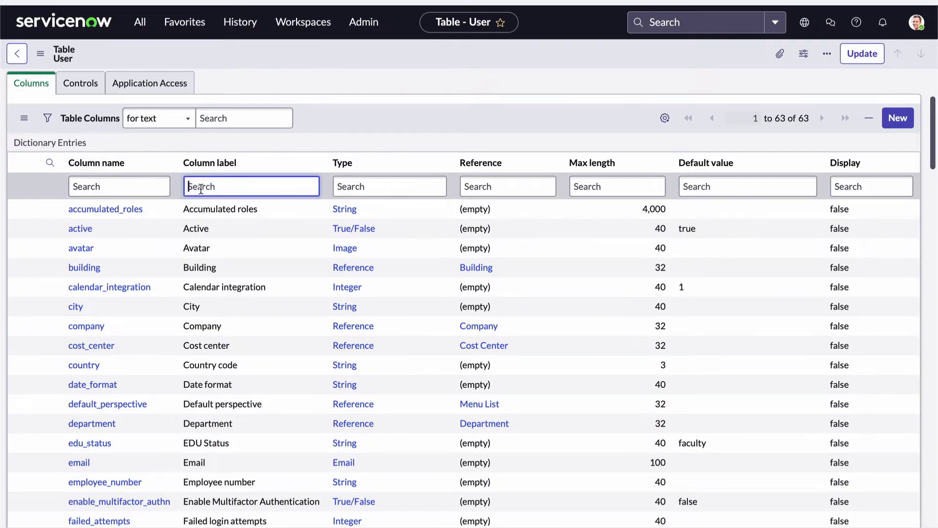
text(email)
key(Return)
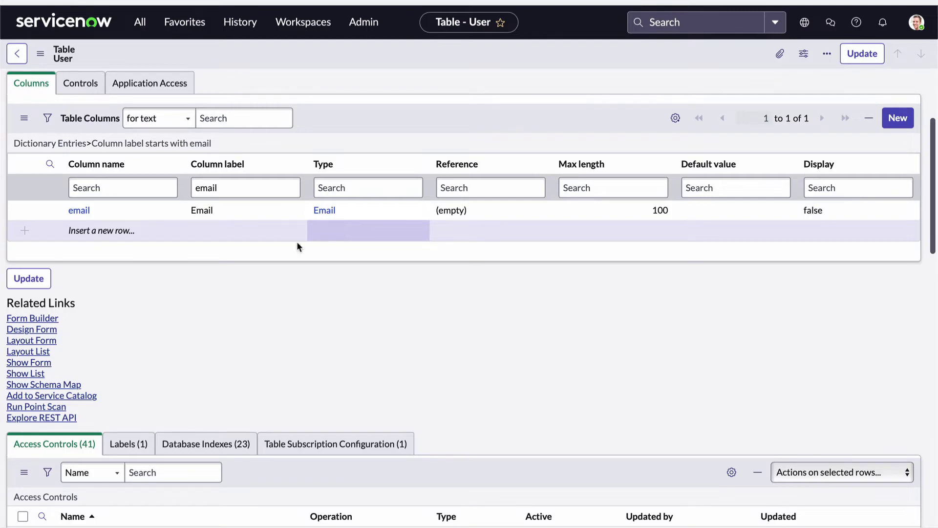
Step: Open the Dictionary Entry for the User table's email column
click(81, 213)
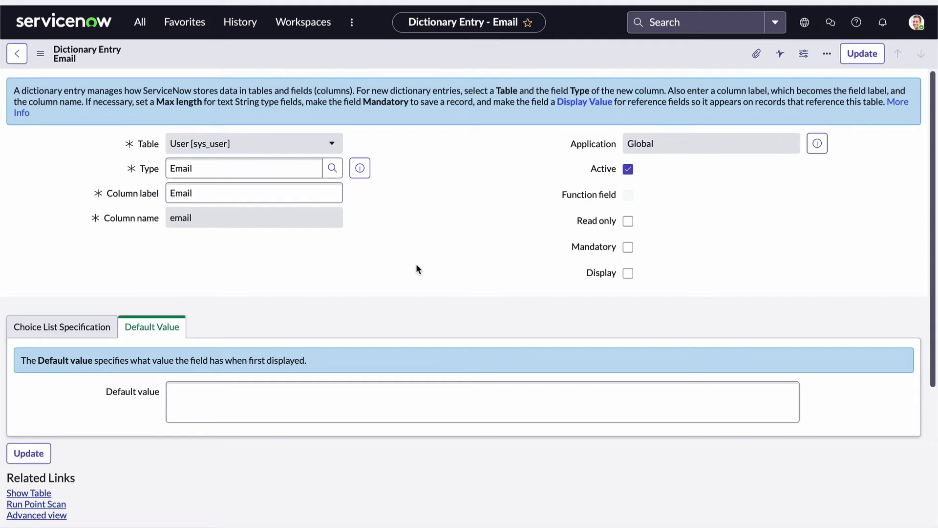
Step: Return to the full Tables list via System Definition > Tables
click(140, 22)
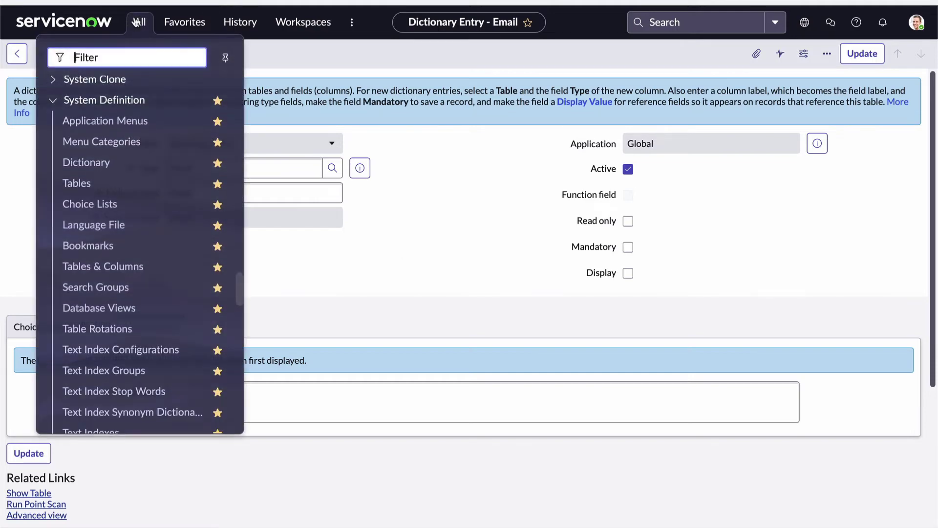
click(84, 188)
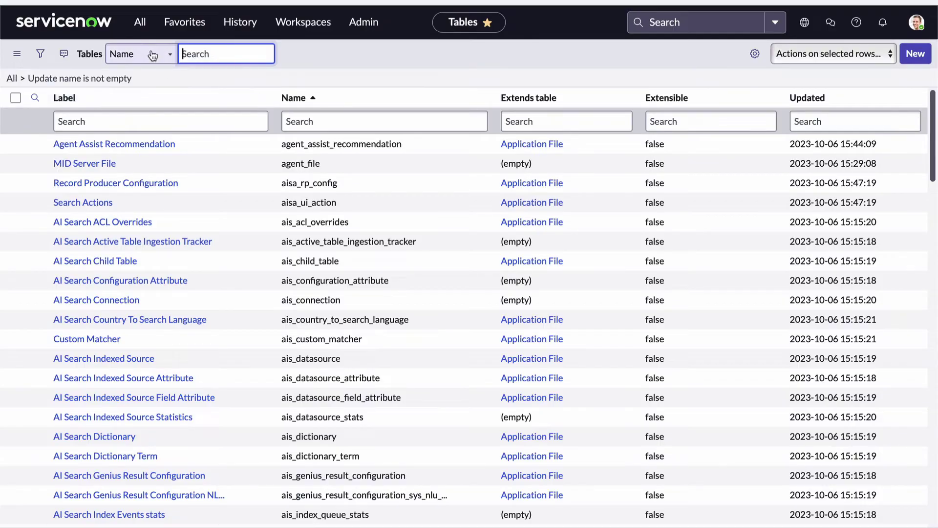
click(140, 23)
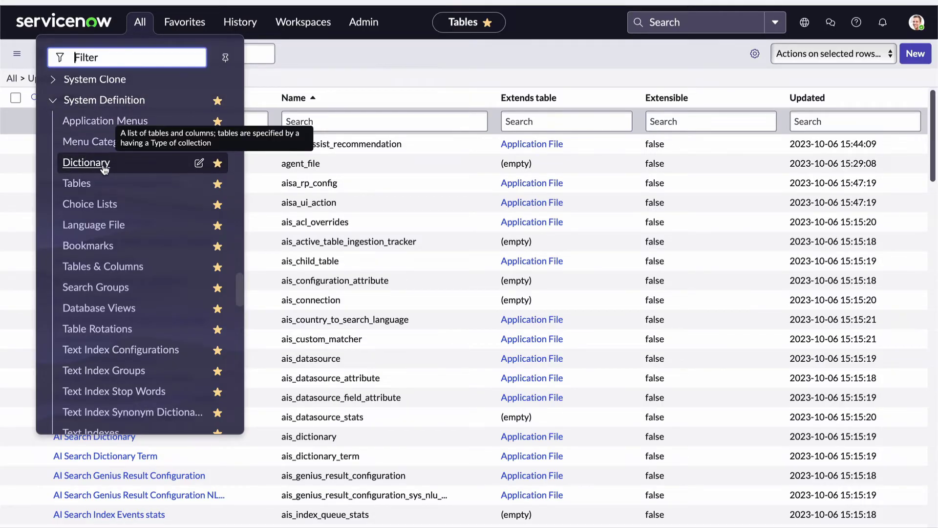
Step: Open System Definition > Dictionary to list all dictionary entries
click(86, 162)
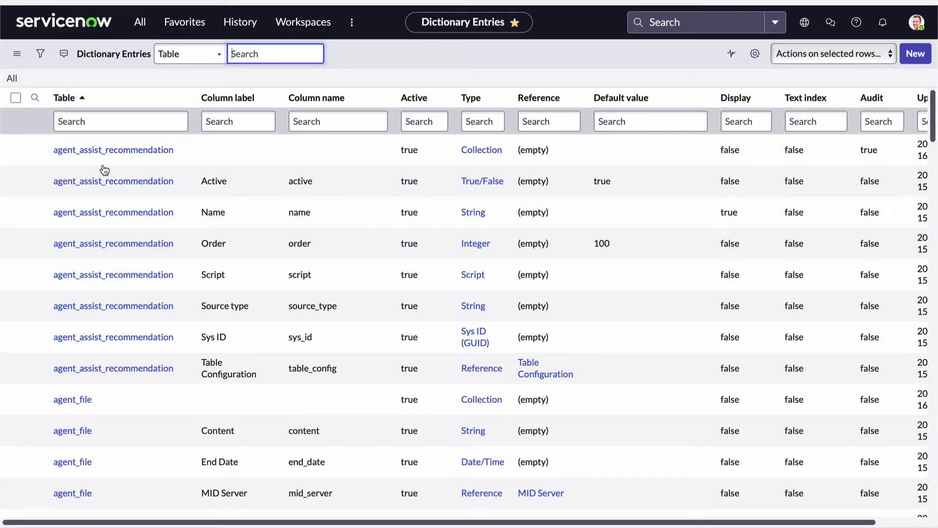
Step: Filter Dictionary Entries to Table =sys_user and review the User columns
click(81, 122)
text(=sys_)
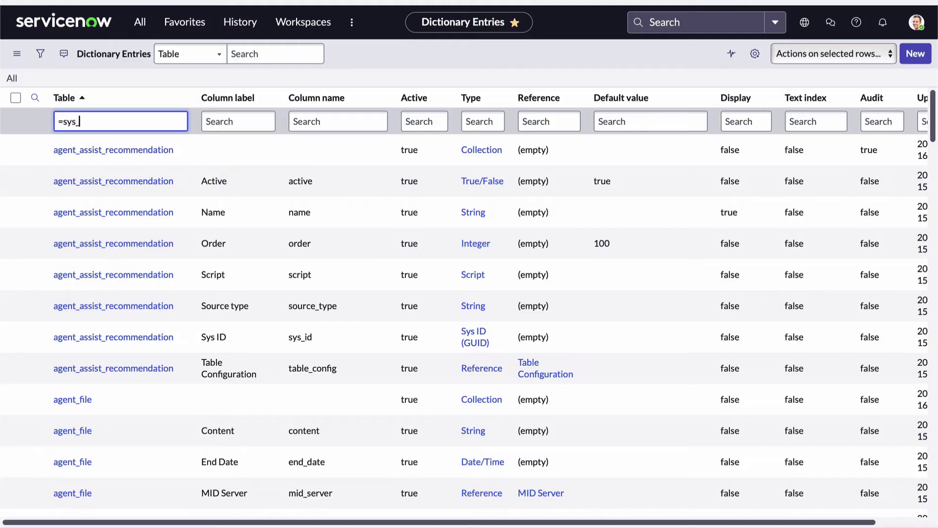
text(user)
key(Return)
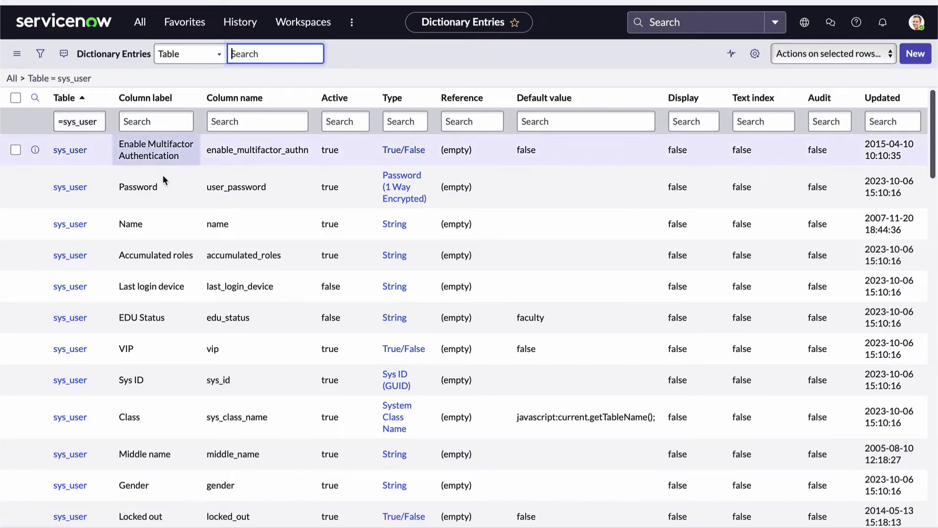
scroll(233, 335, down, 3)
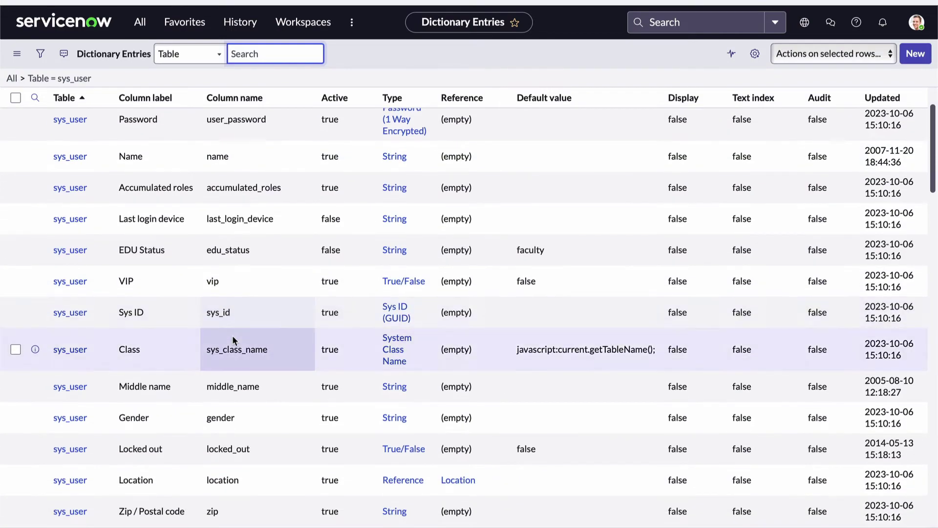
scroll(232, 335, down, 3)
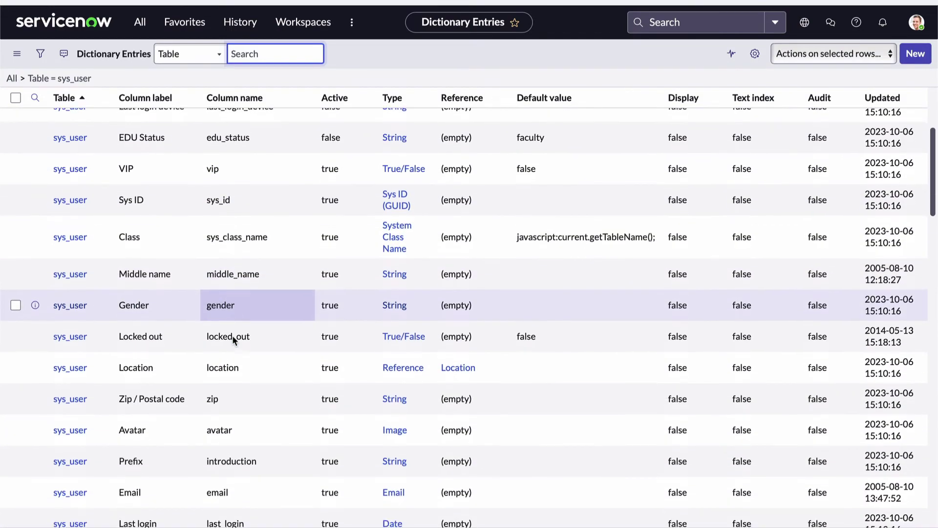
scroll(233, 335, up, 3)
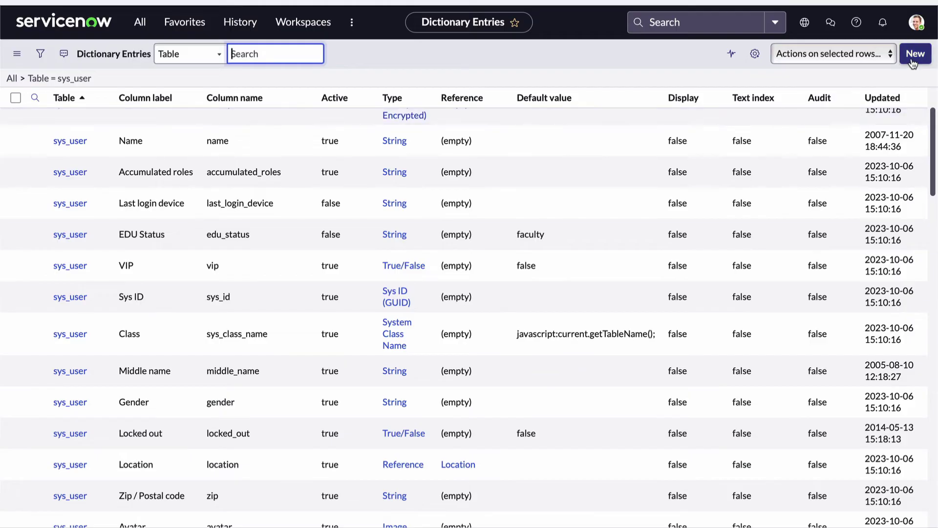
Step: Abandon a new dictionary entry, clear the sys_user filter, and open Tables & Columns
click(912, 62)
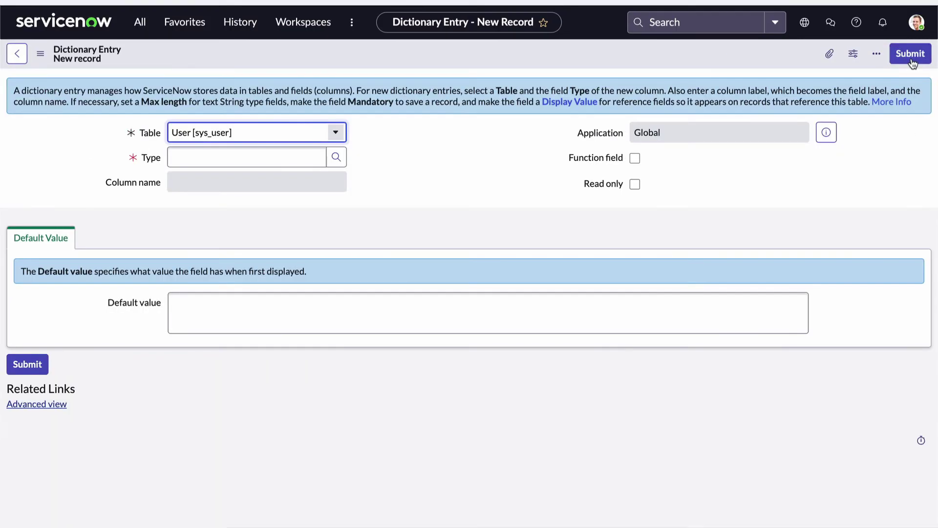
click(19, 58)
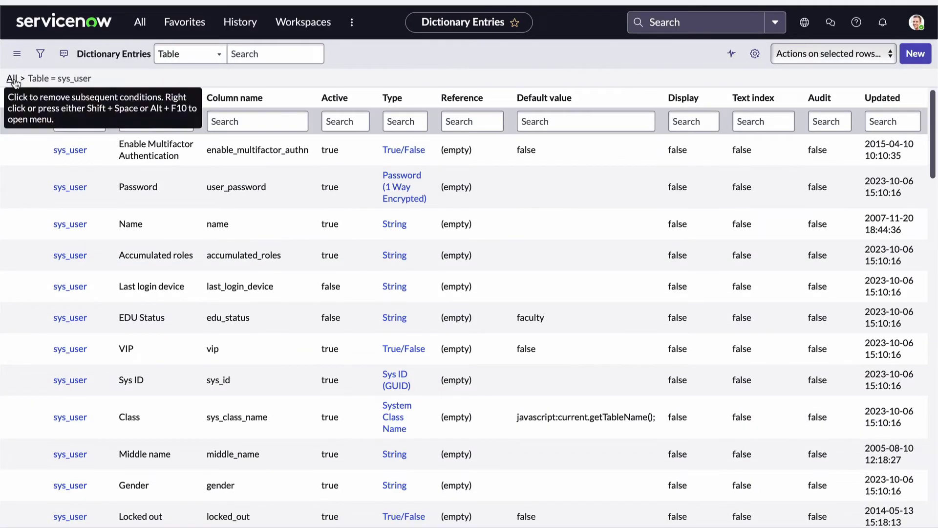
click(12, 80)
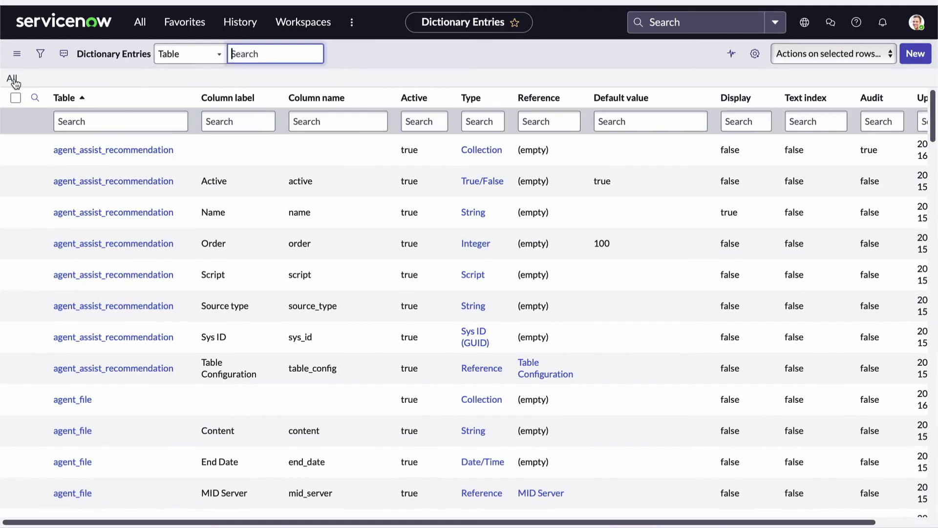
click(139, 27)
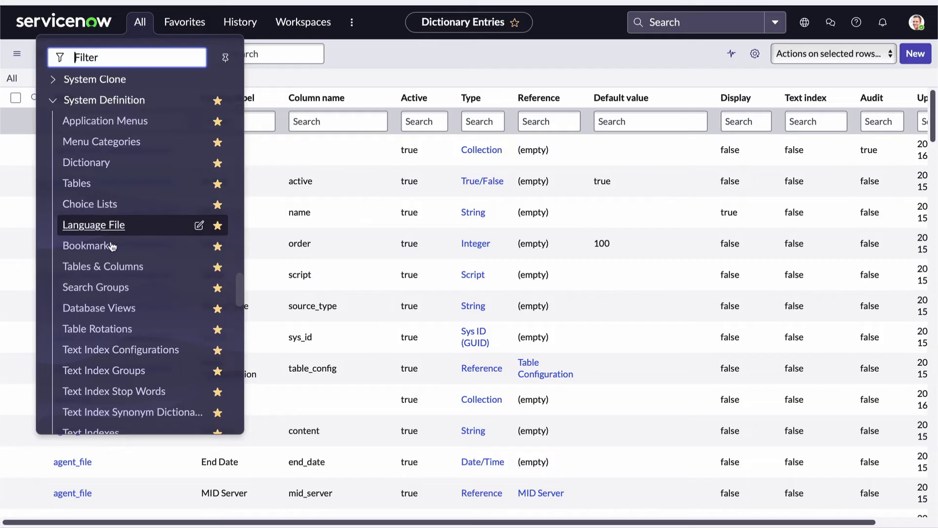
click(108, 268)
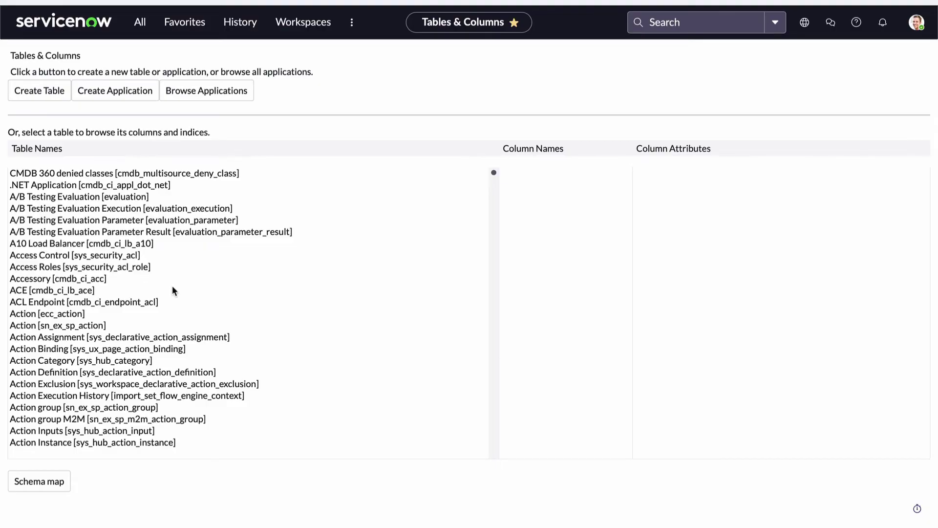
Step: Scroll the Table Names list down to User [sys_user]
scroll(201, 326, down, 5)
scroll(204, 330, down, 14)
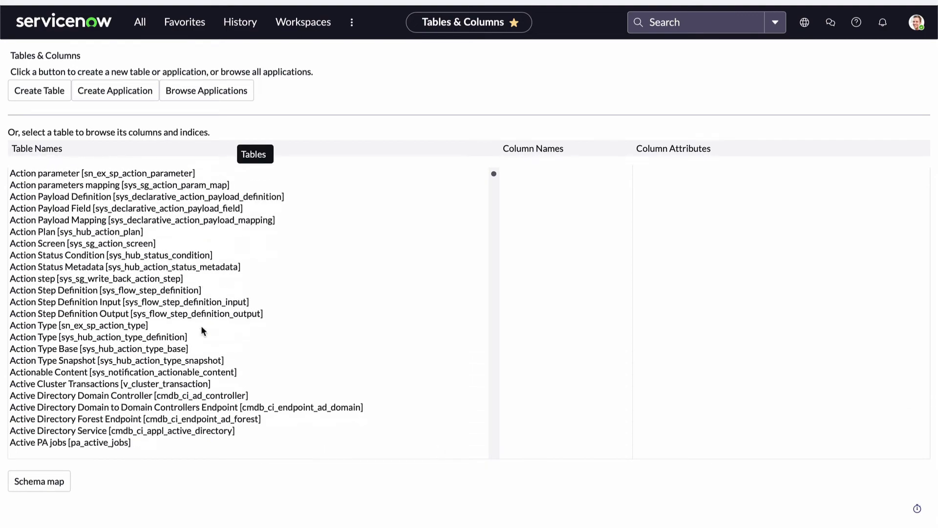
scroll(203, 331, down, 8)
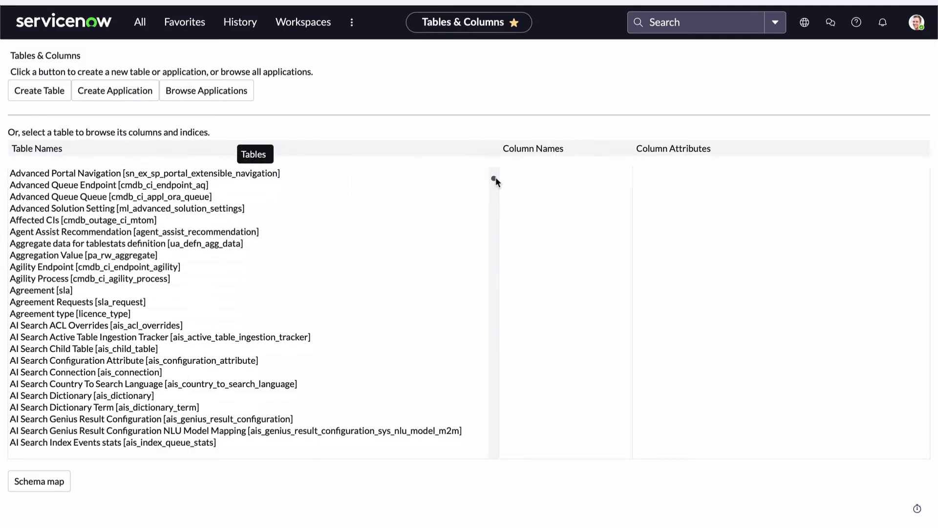
drag(494, 179, 494, 433)
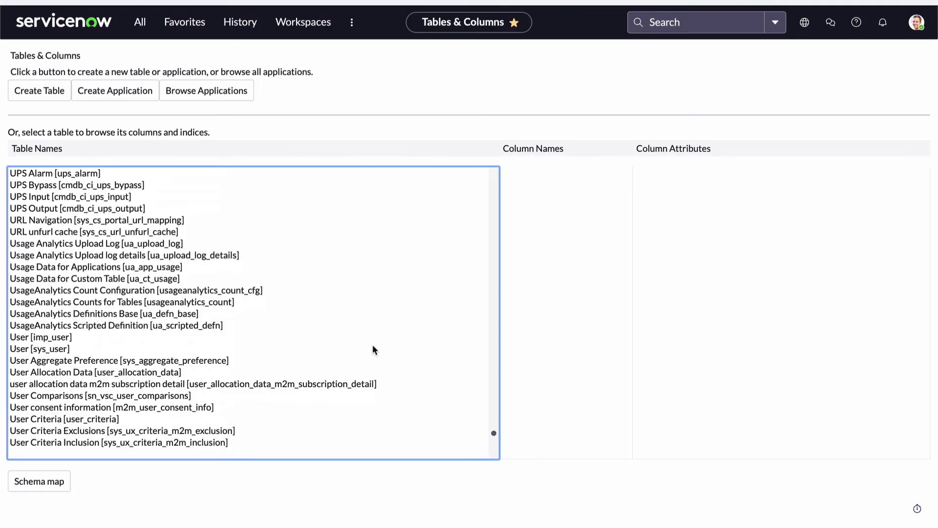
Step: Select User [sys_user] and its Email column to view attributes like max_length 100
click(43, 349)
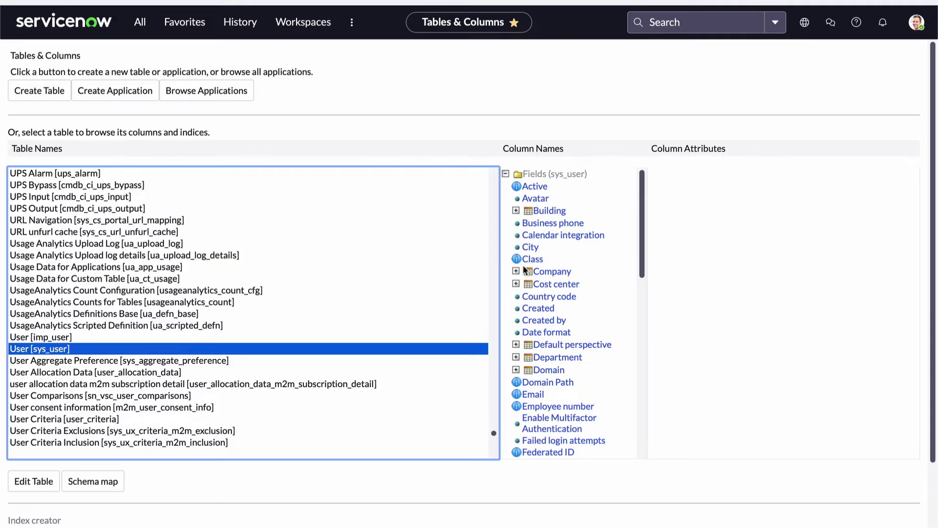
click(533, 395)
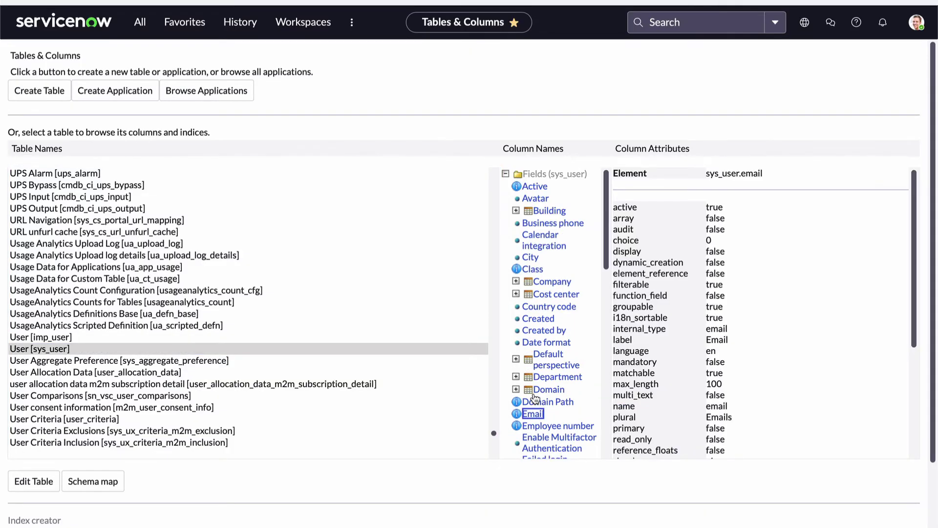
scroll(725, 372, down, 3)
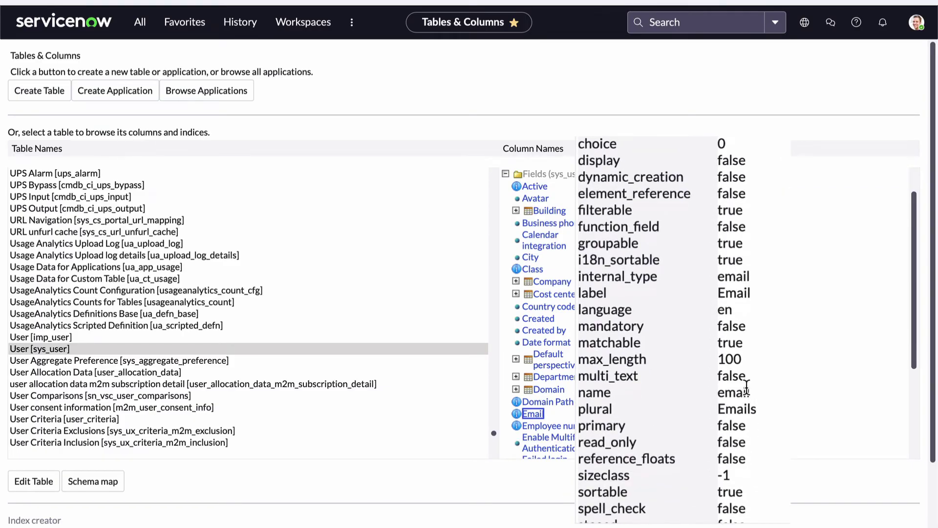
scroll(746, 389, down, 2)
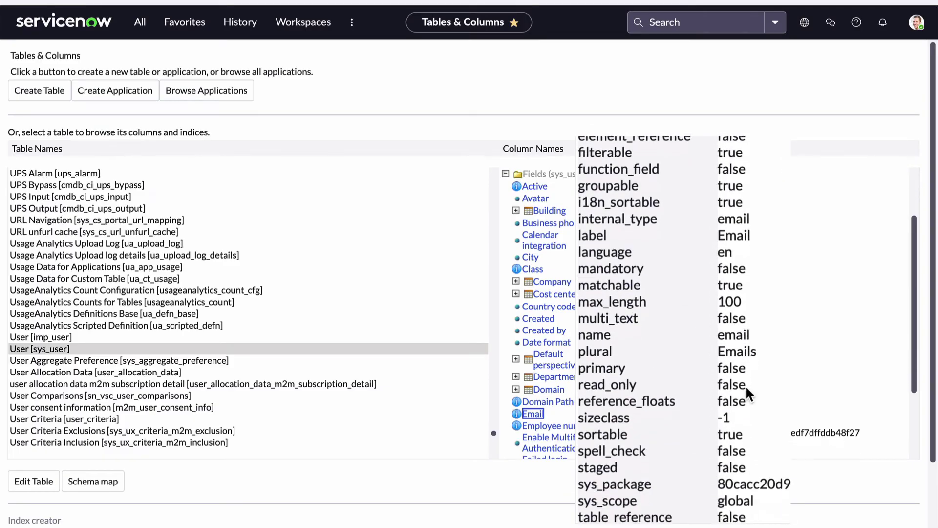
scroll(746, 386, down, 2)
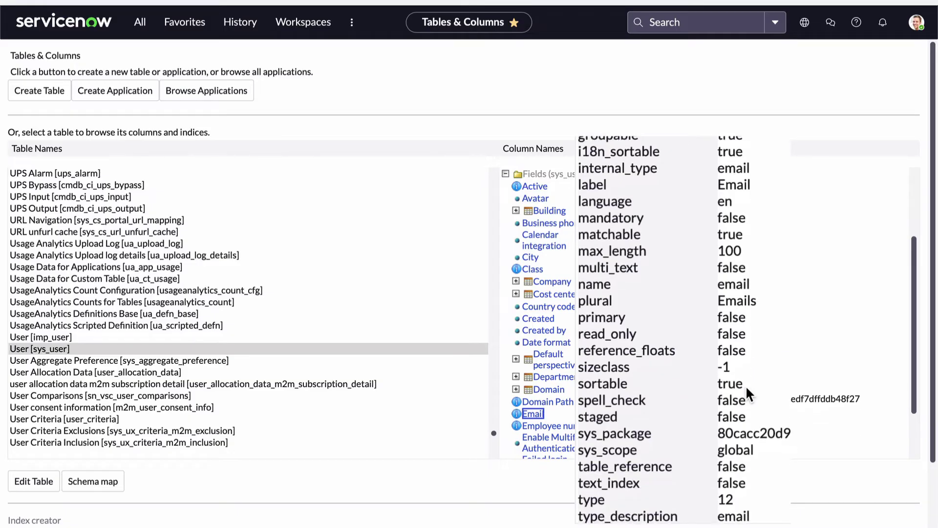
scroll(746, 385, down, 3)
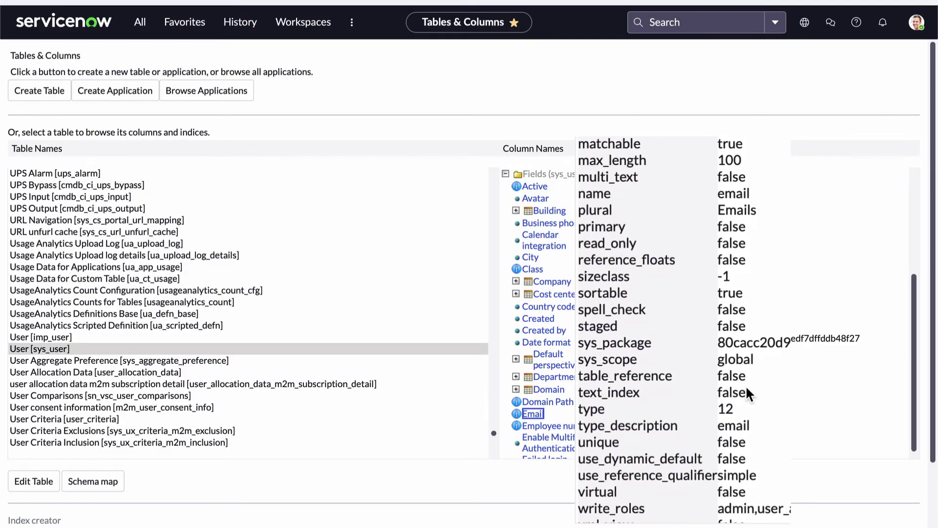
scroll(725, 370, down, 1)
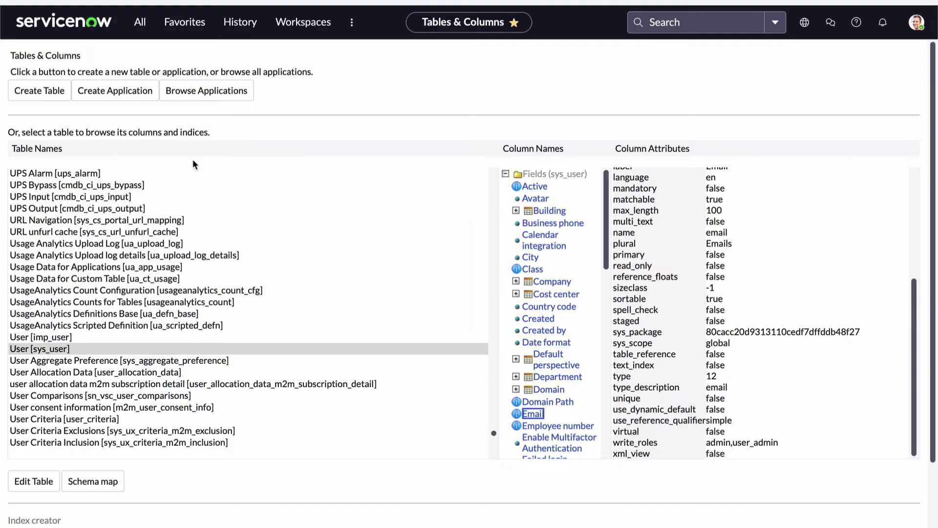
Step: Return to the home page and expand User Administration in the All menu to show Users, Groups and Roles
click(64, 24)
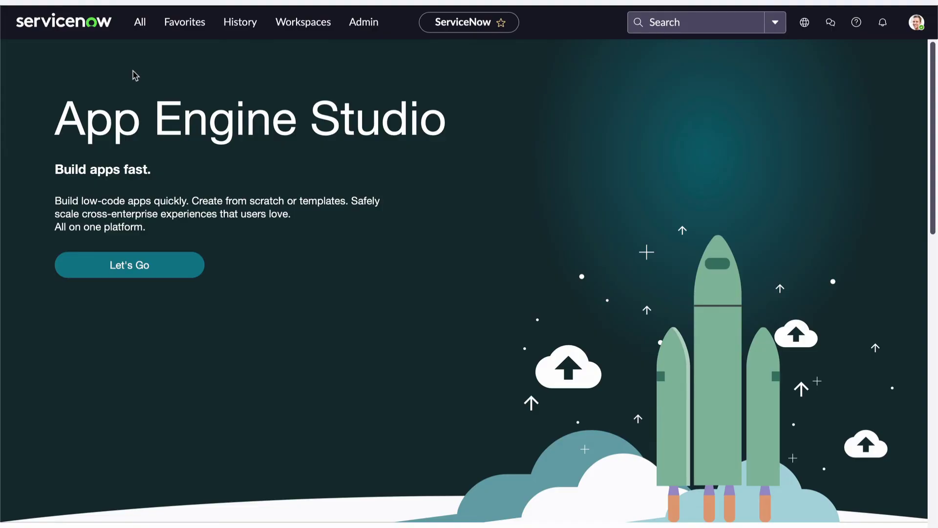
click(141, 25)
scroll(168, 212, down, 10)
scroll(168, 212, down, 15)
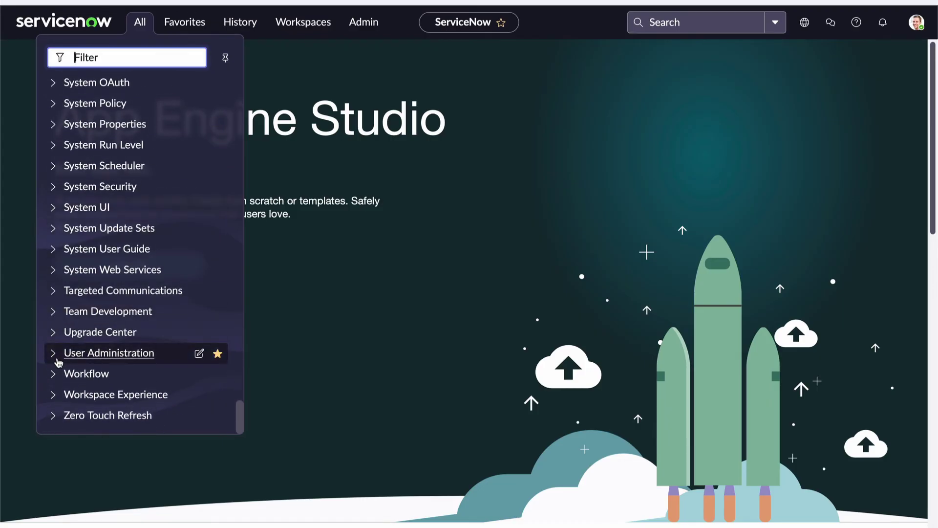
click(58, 361)
scroll(148, 335, down, 2)
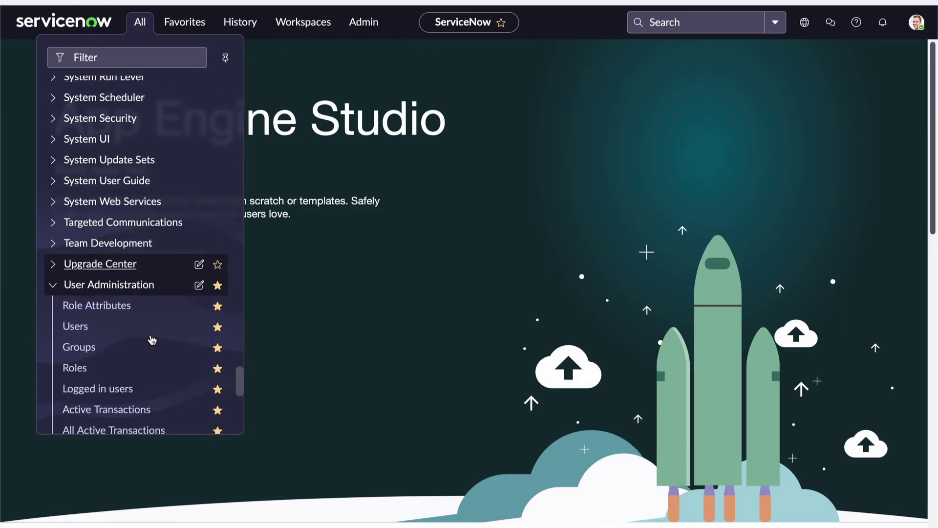
Step: Open the Users list, then the sys_user table definition via the Name column's Configure > Table
click(80, 330)
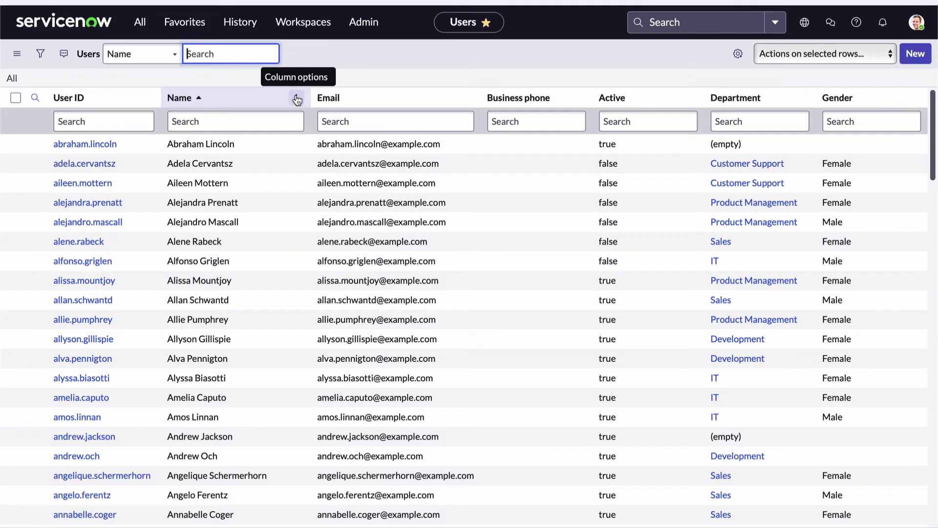
click(297, 99)
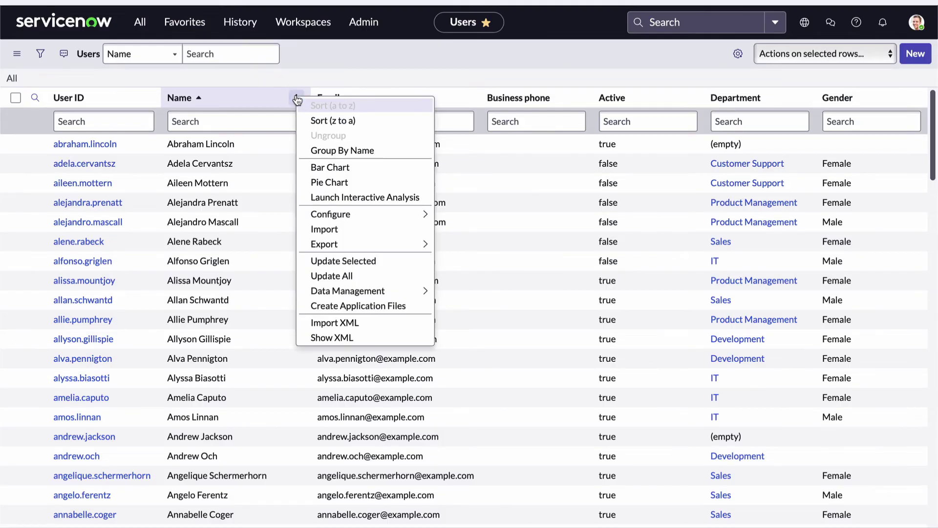
mouse_move(343, 215)
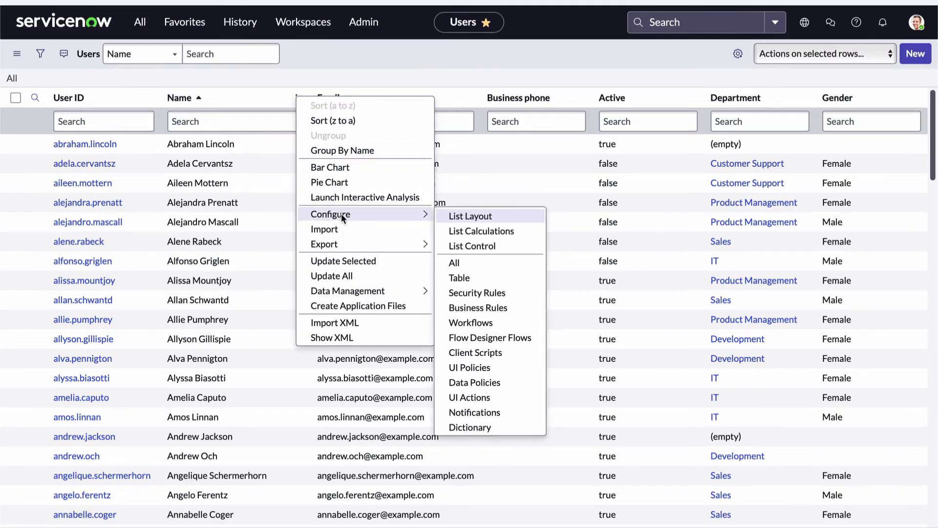
click(468, 278)
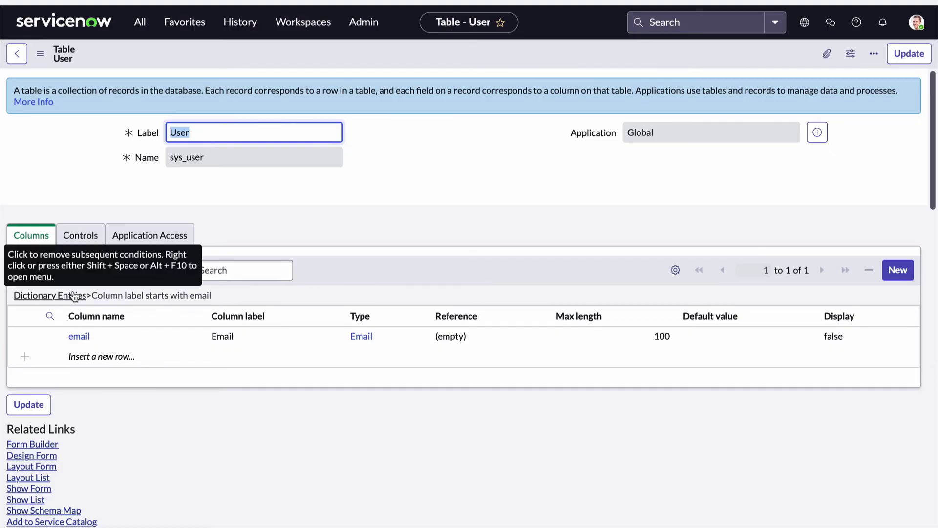
Step: Remove the 'email' filter via the Dictionary Entries breadcrumb and browse all 63 User columns
click(90, 298)
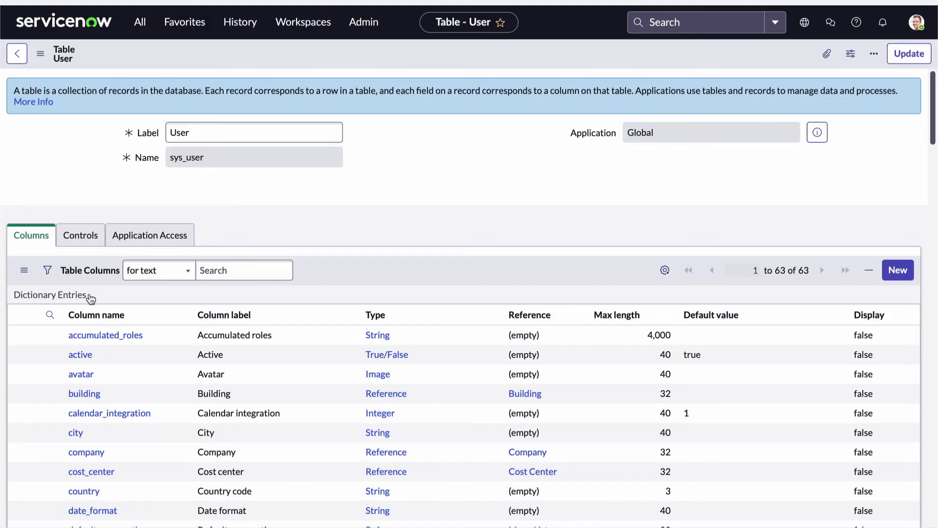
scroll(90, 298, down, 5)
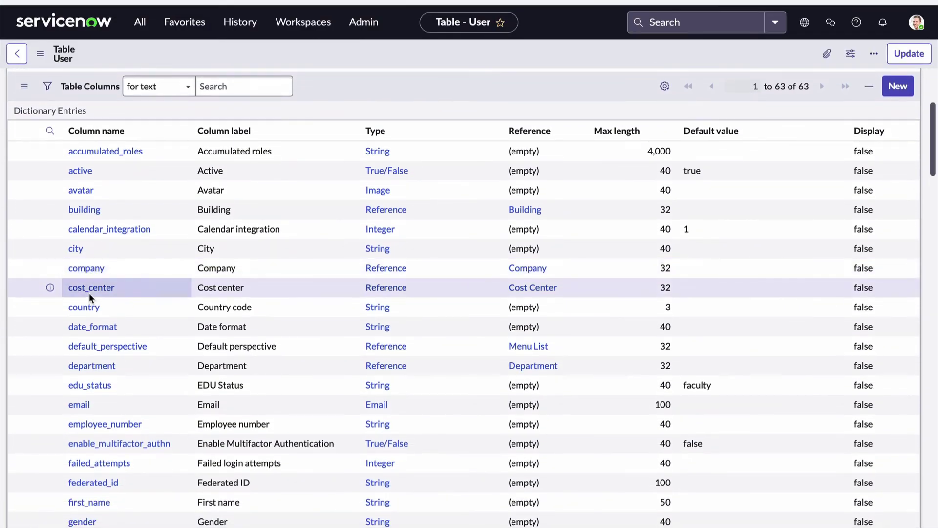
scroll(89, 295, down, 1)
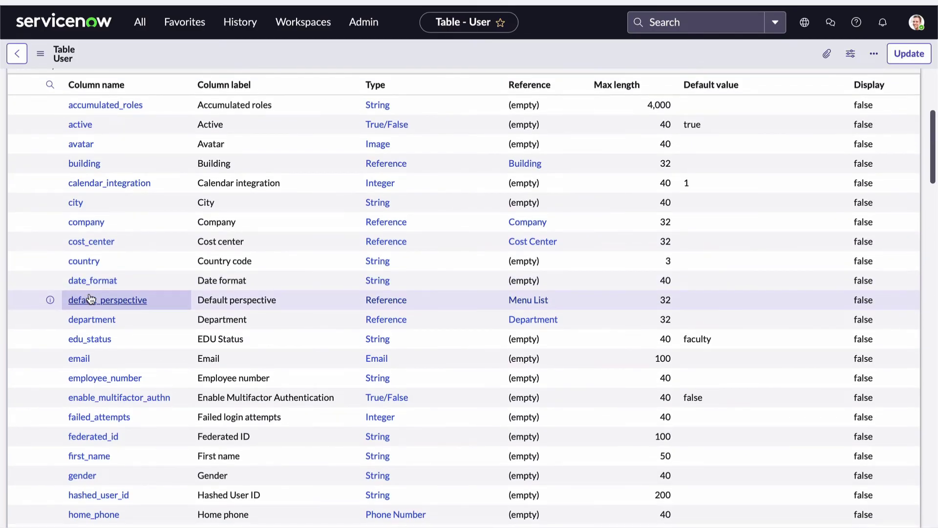
scroll(89, 298, up, 5)
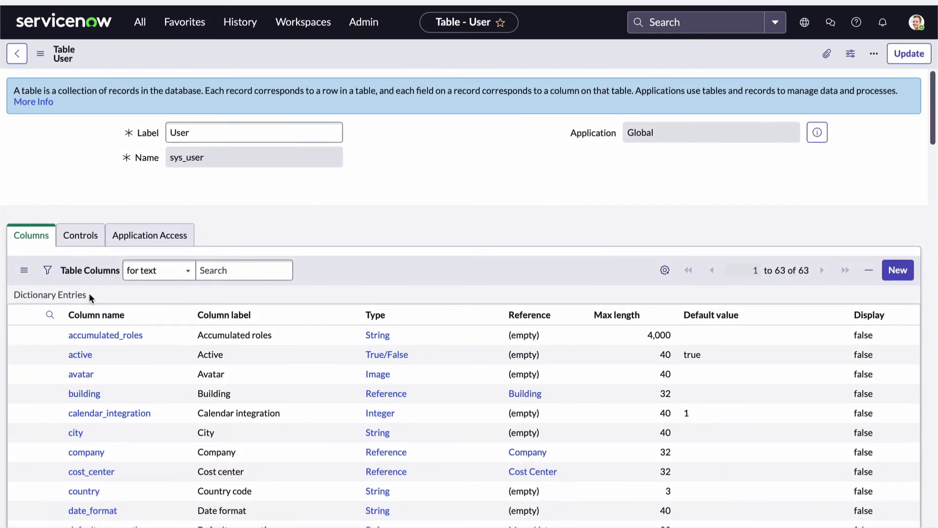
scroll(90, 296, down, 14)
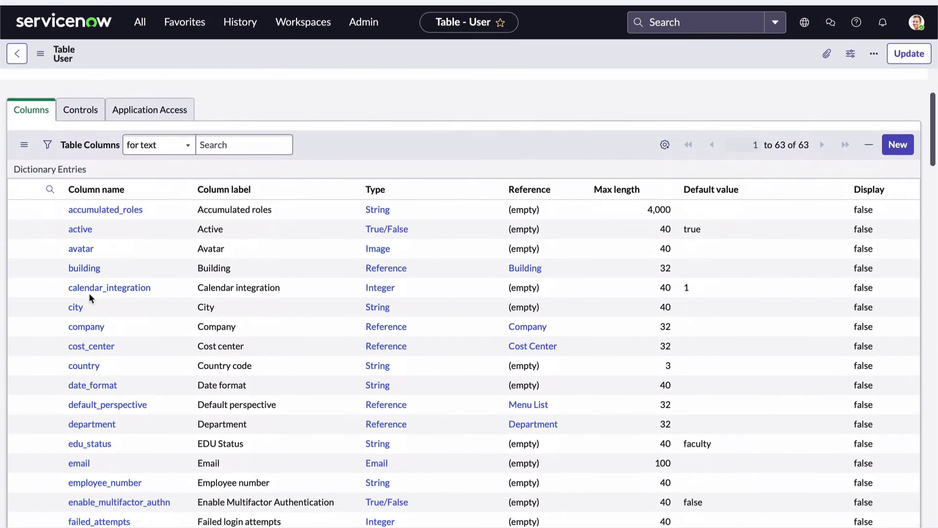
scroll(89, 292, down, 15)
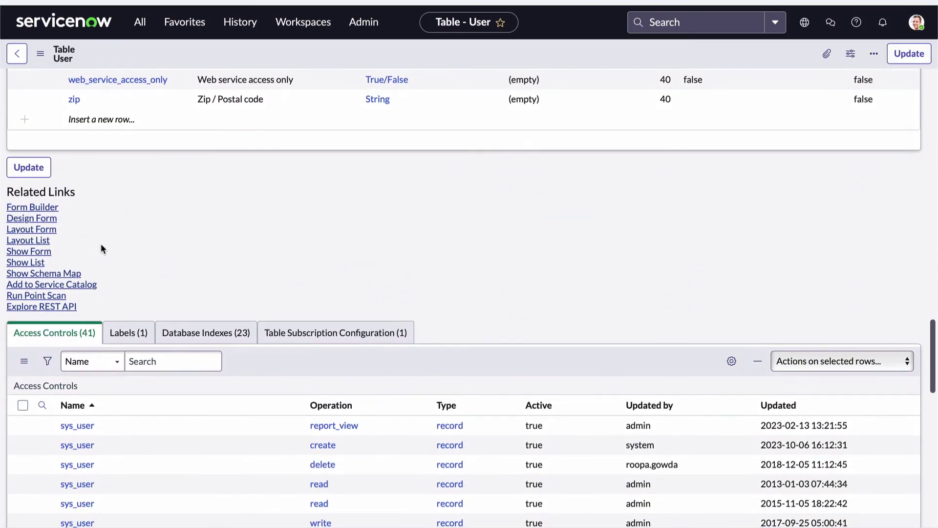
click(37, 264)
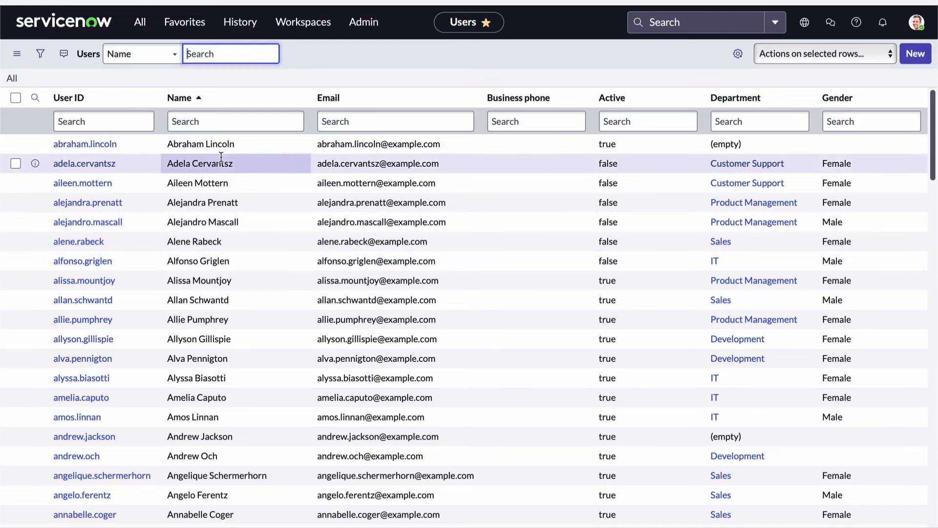
click(146, 98)
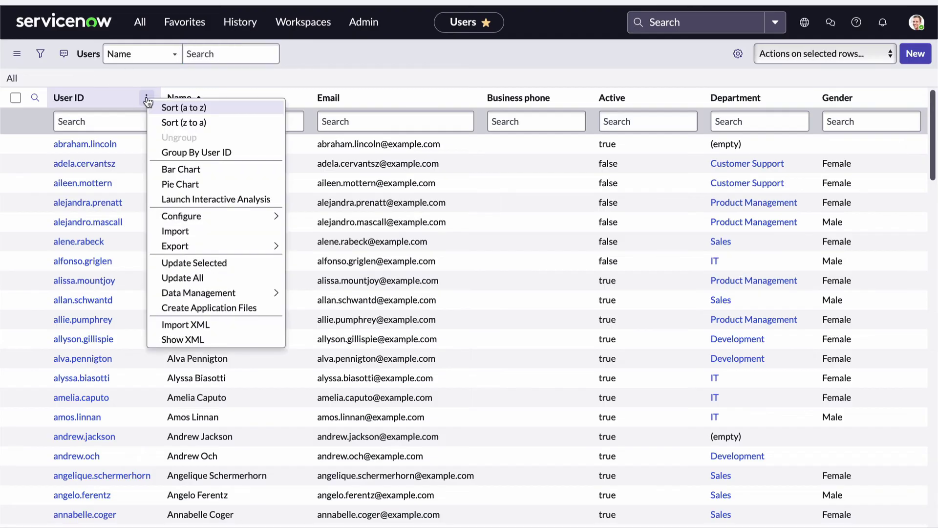
mouse_move(200, 212)
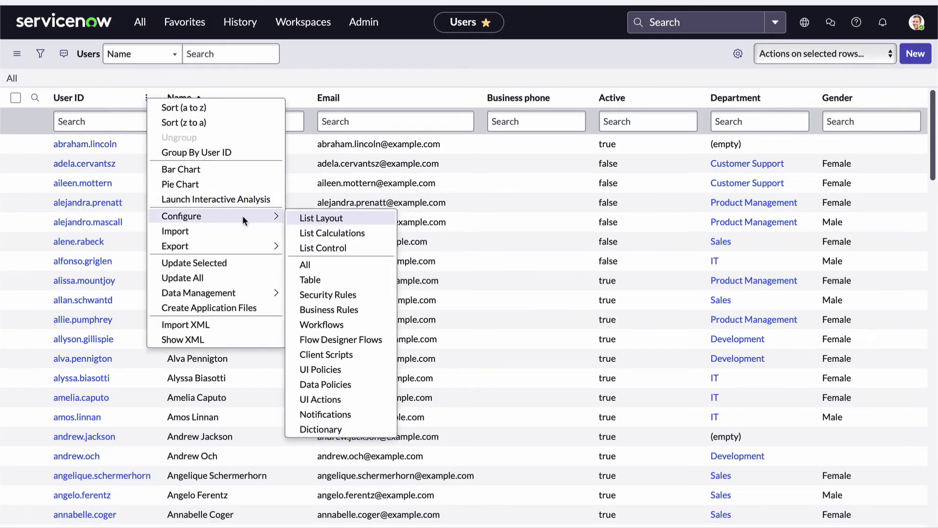
click(318, 282)
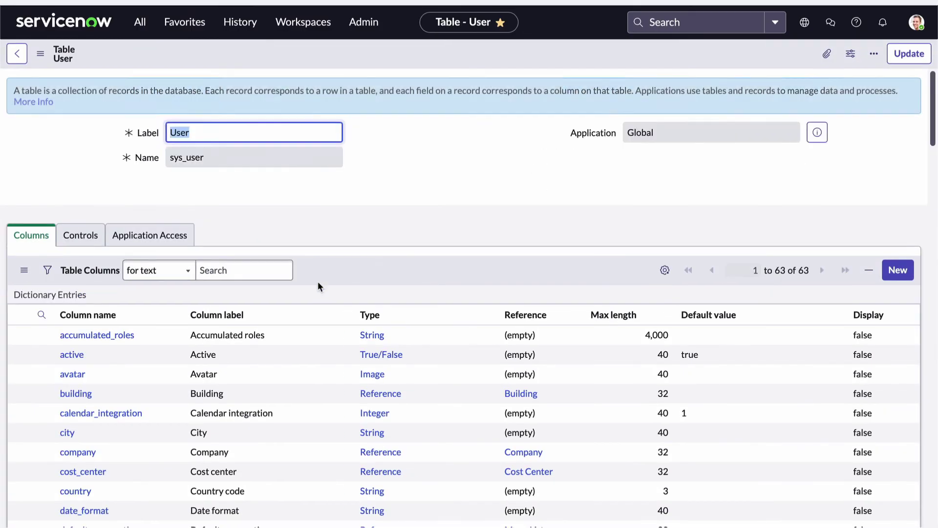
scroll(318, 286, down, 12)
scroll(318, 285, down, 15)
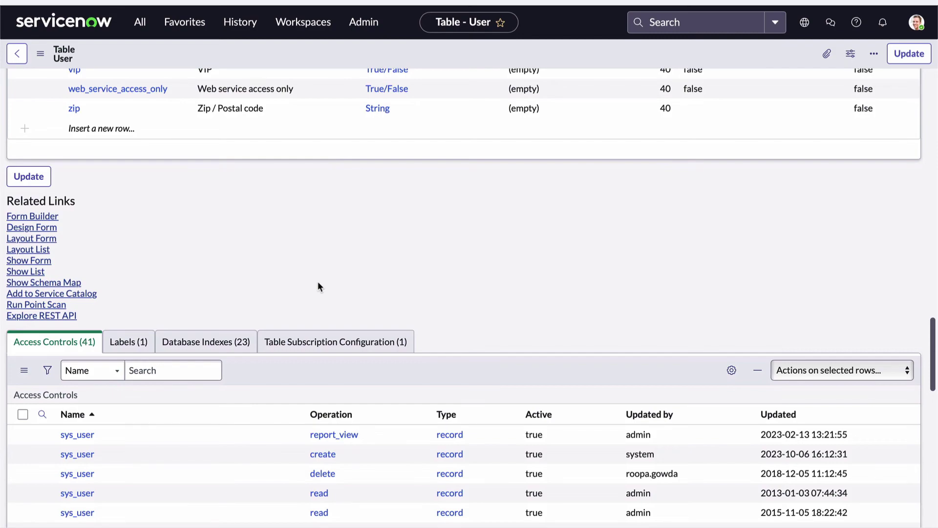
Step: Display the User table's schema map, then expand and collapse the User box's column list
click(76, 286)
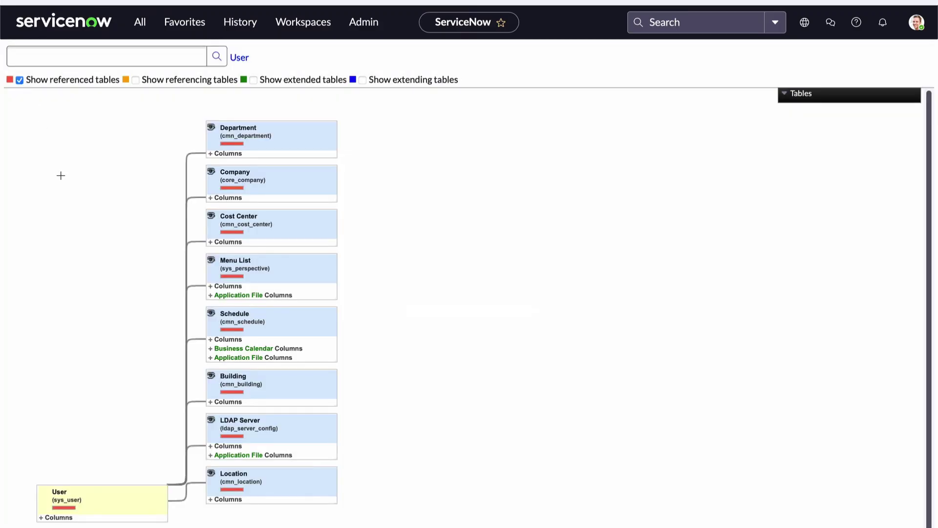
scroll(73, 208, down, 1)
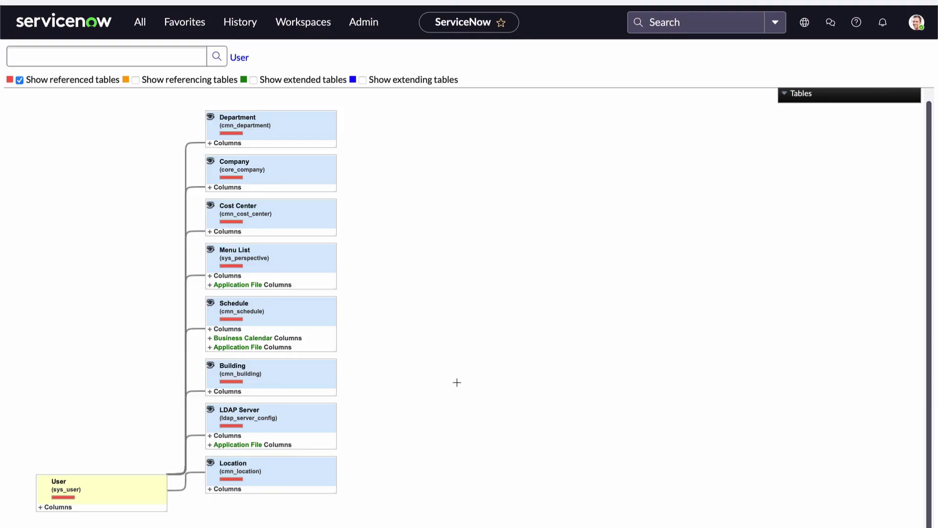
click(41, 508)
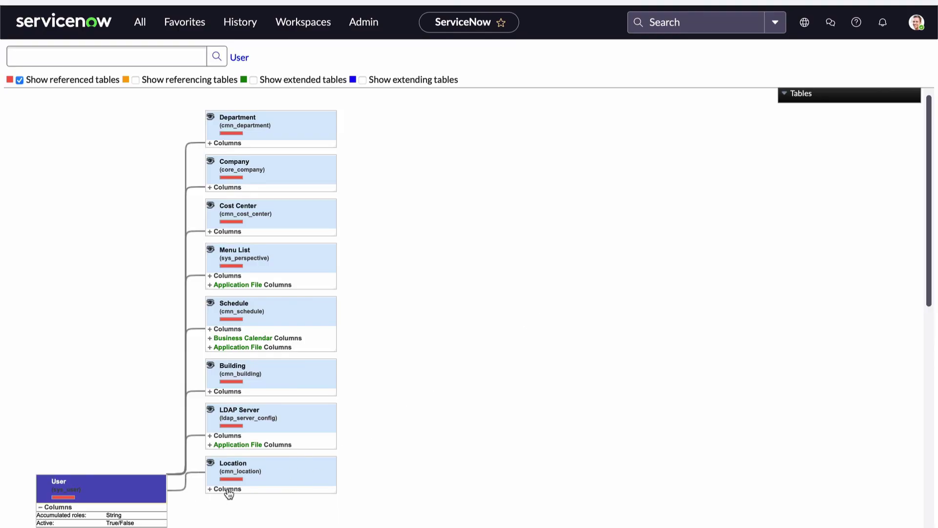
scroll(226, 492, down, 10)
scroll(227, 487, up, 5)
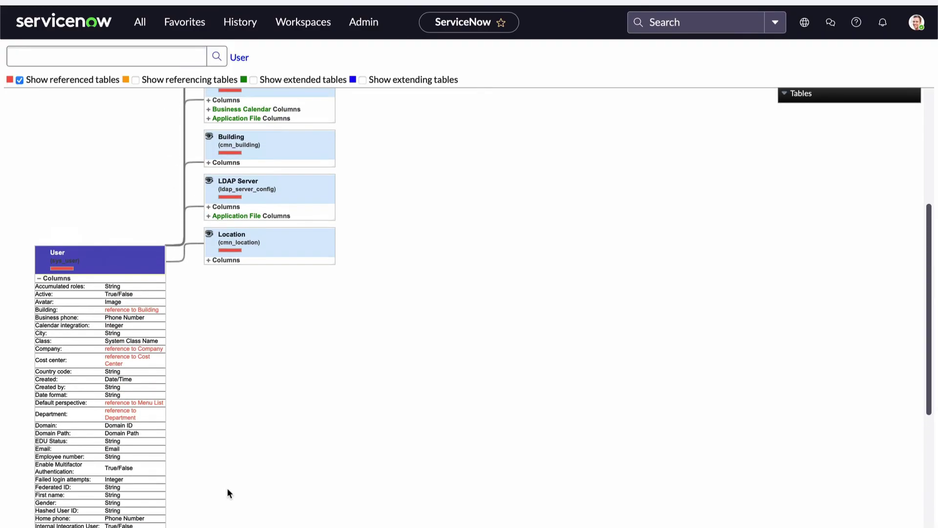
click(39, 278)
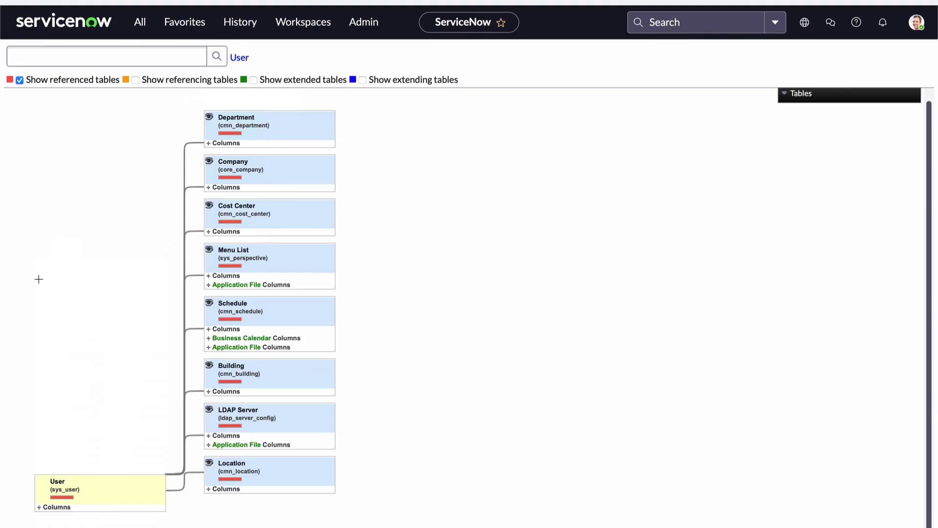
Step: Enable Show referencing tables and scroll through tables like Assessment Stat, User Presence and Approval Steps
click(135, 81)
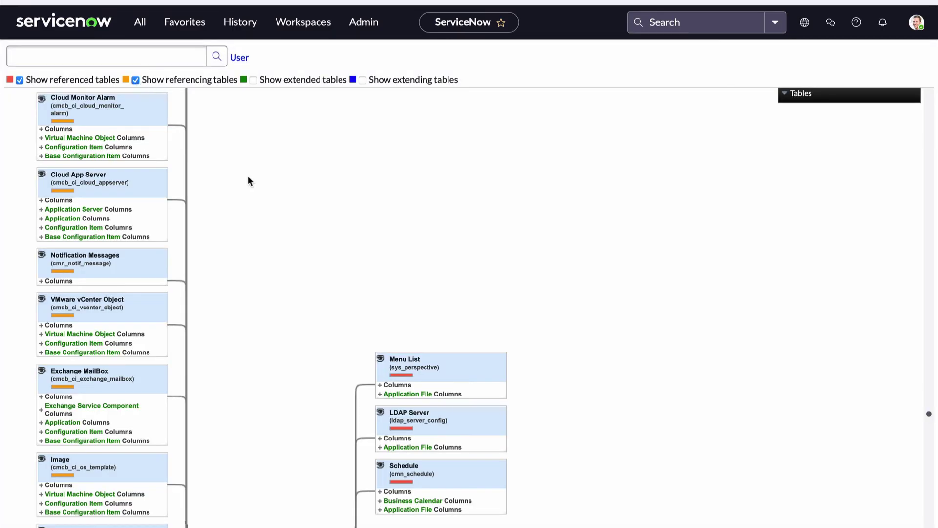
scroll(269, 251, down, 5)
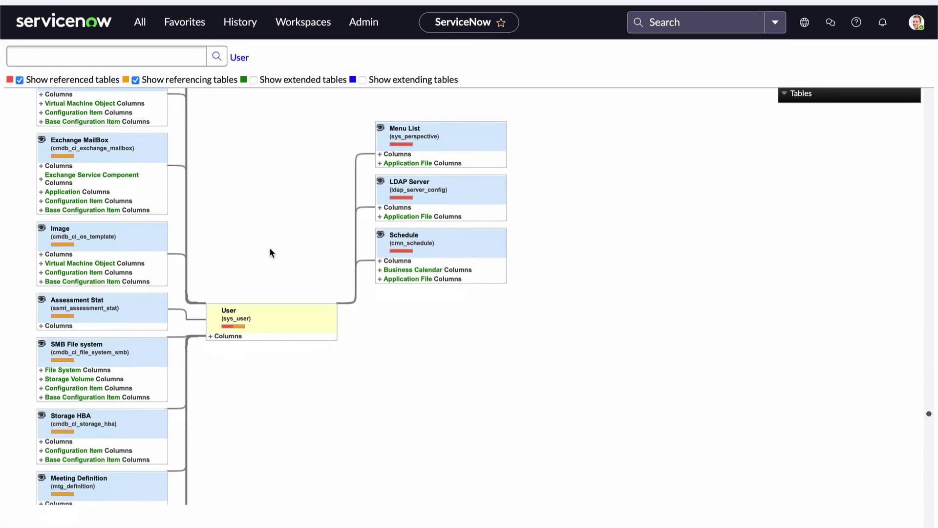
scroll(270, 252, down, 6)
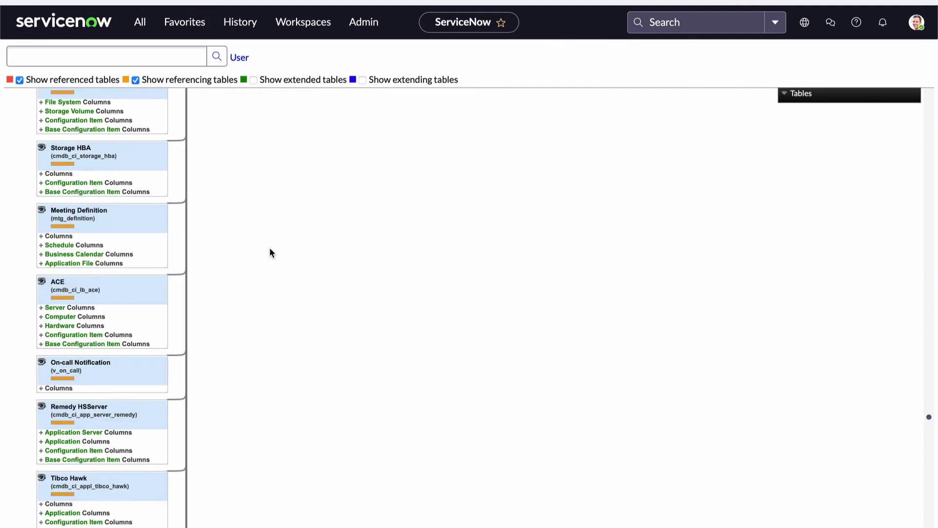
scroll(271, 253, down, 2)
scroll(269, 249, down, 4)
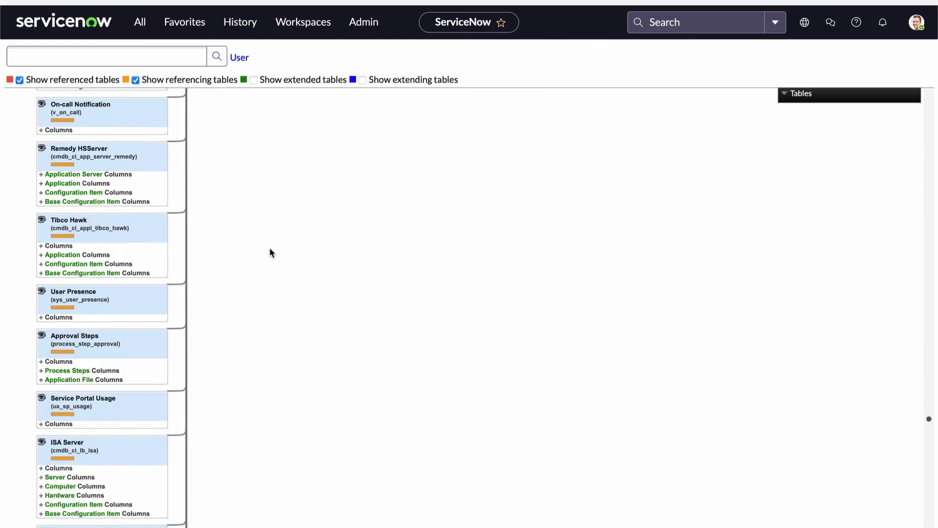
scroll(271, 251, down, 4)
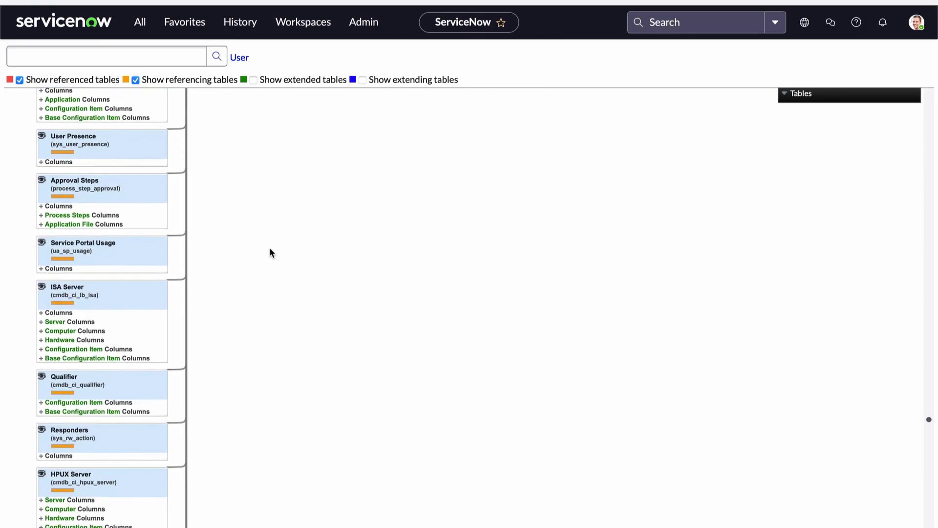
scroll(270, 253, down, 4)
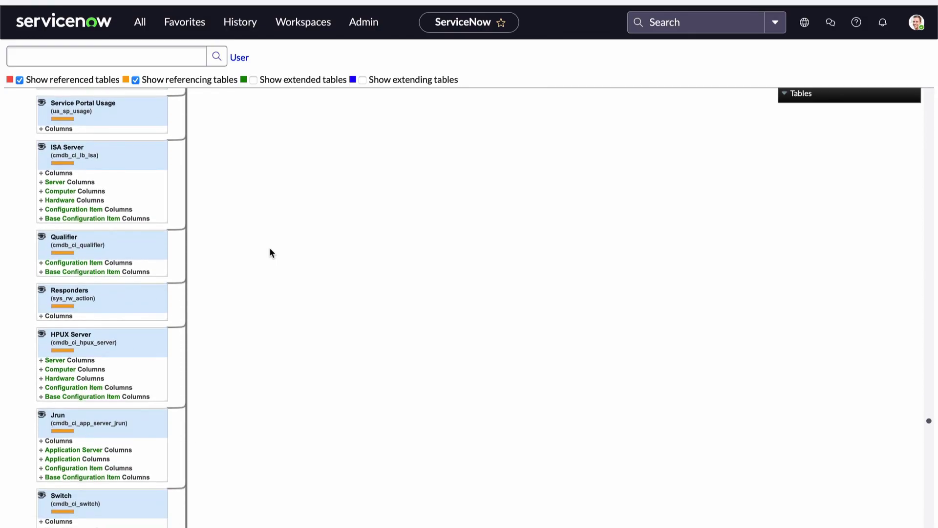